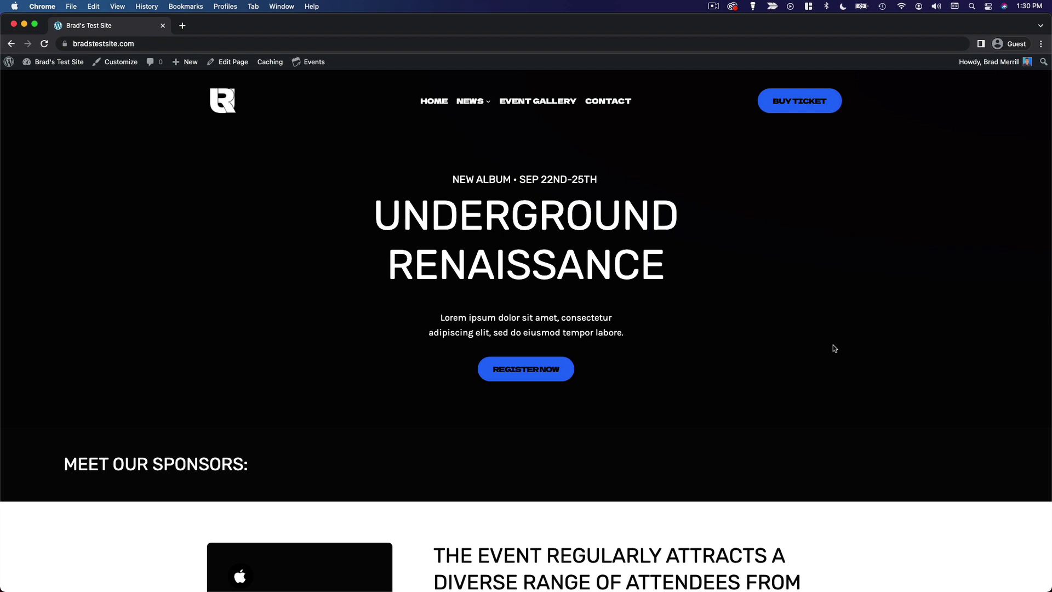
- Look over the Home page, then open it in the block editor from the admin bar
scroll(852, 390, down, 7)
scroll(852, 390, down, 15)
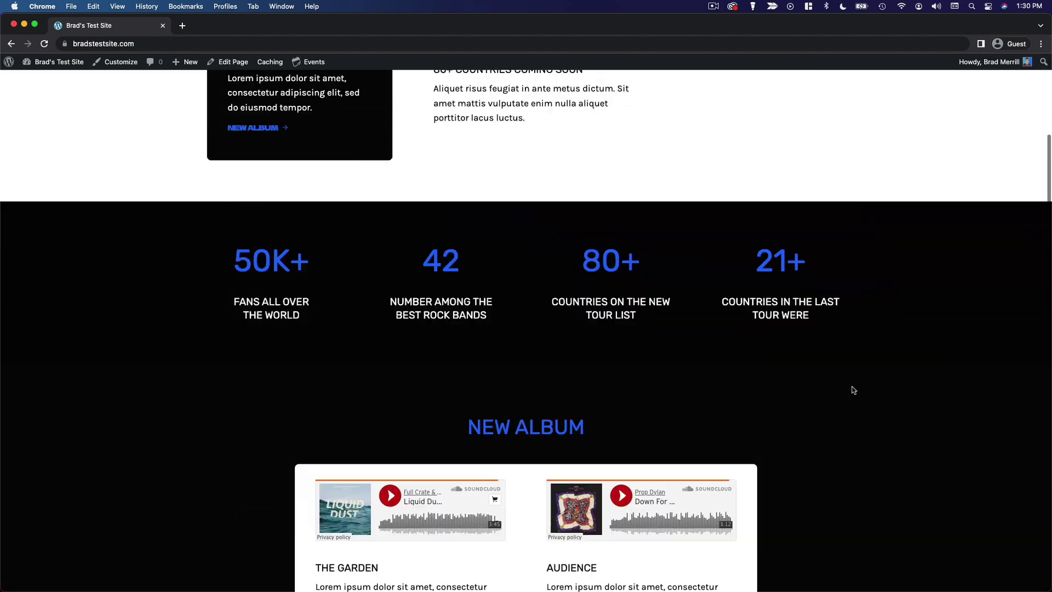
scroll(853, 390, down, 13)
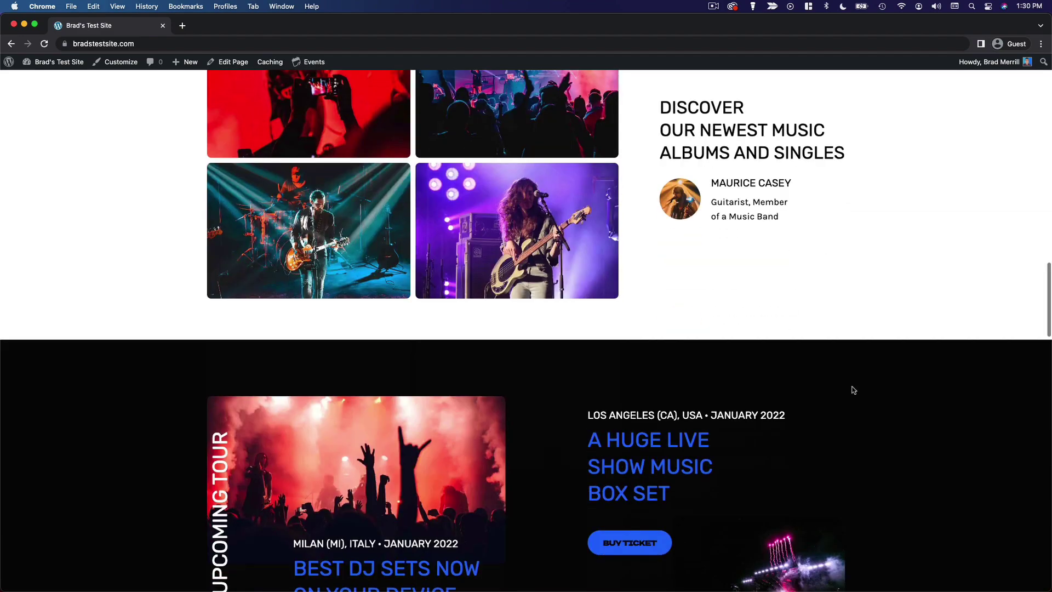
scroll(852, 390, down, 8)
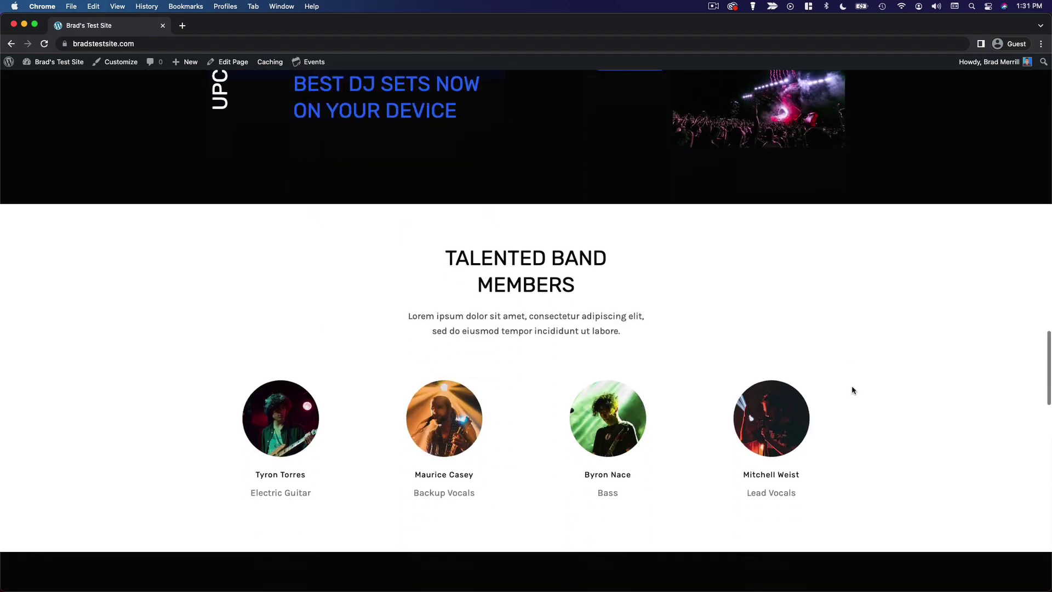
scroll(852, 390, down, 8)
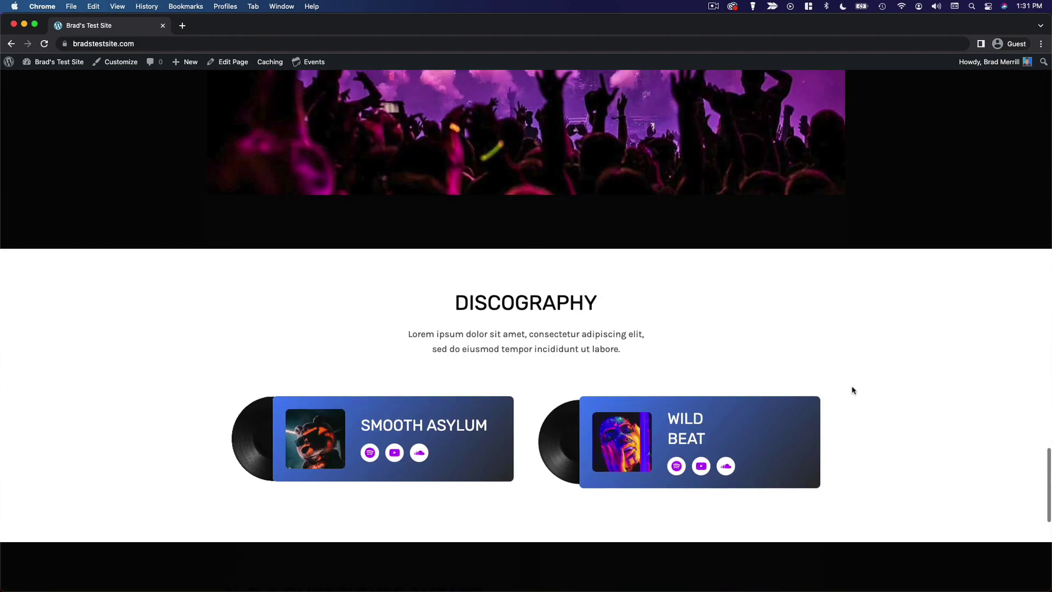
scroll(852, 390, down, 2)
scroll(852, 390, up, 10)
scroll(852, 390, up, 20)
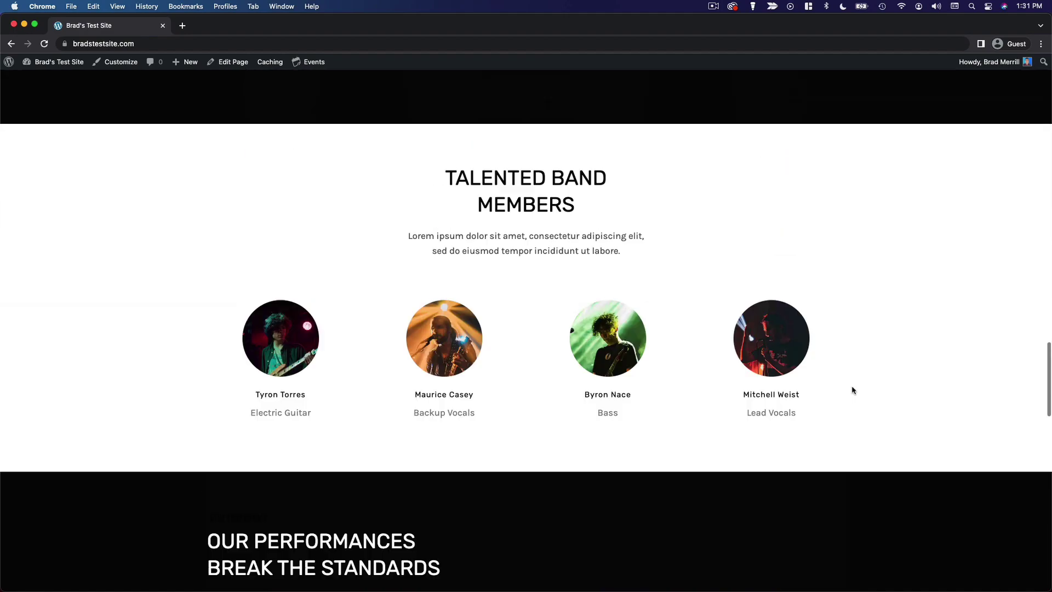
scroll(852, 390, up, 15)
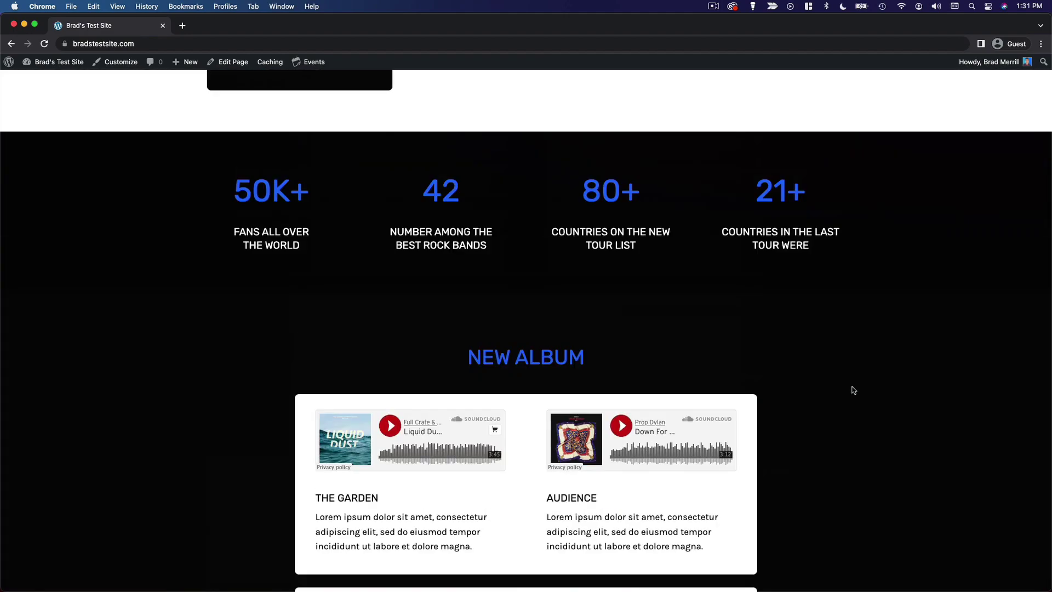
click(216, 62)
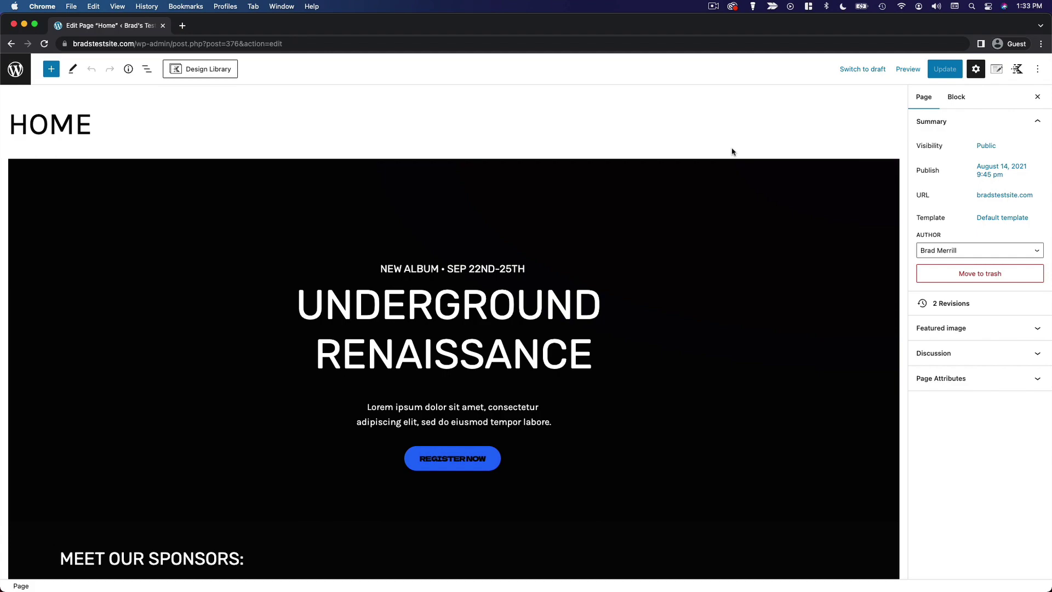
- Show the List View outline of the page's eleven Row Layout blocks
scroll(732, 151, down, 15)
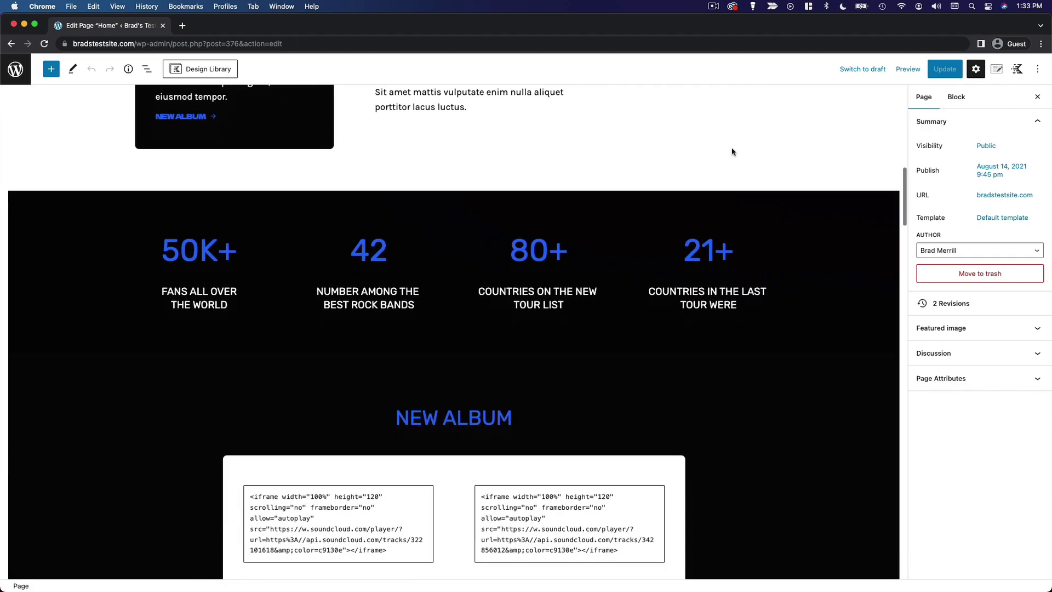
scroll(732, 152, down, 15)
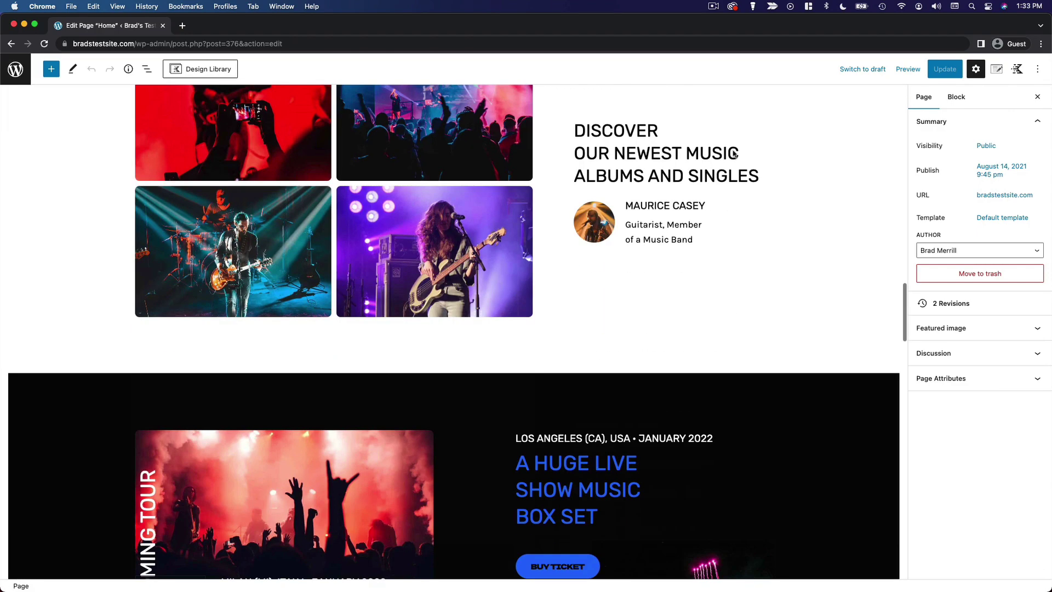
scroll(733, 151, down, 5)
scroll(732, 150, down, 10)
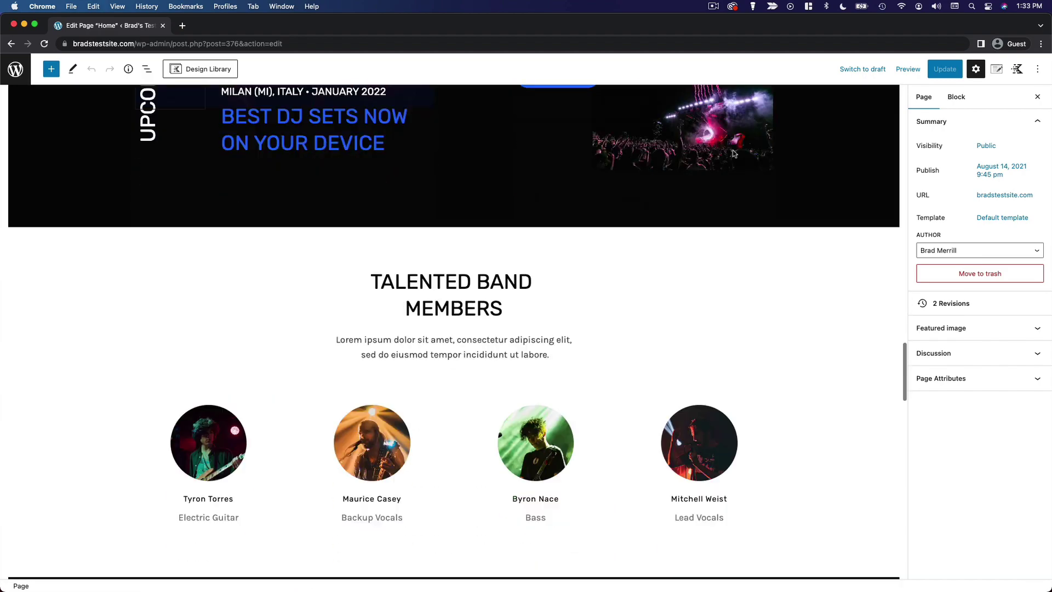
scroll(733, 154, up, 20)
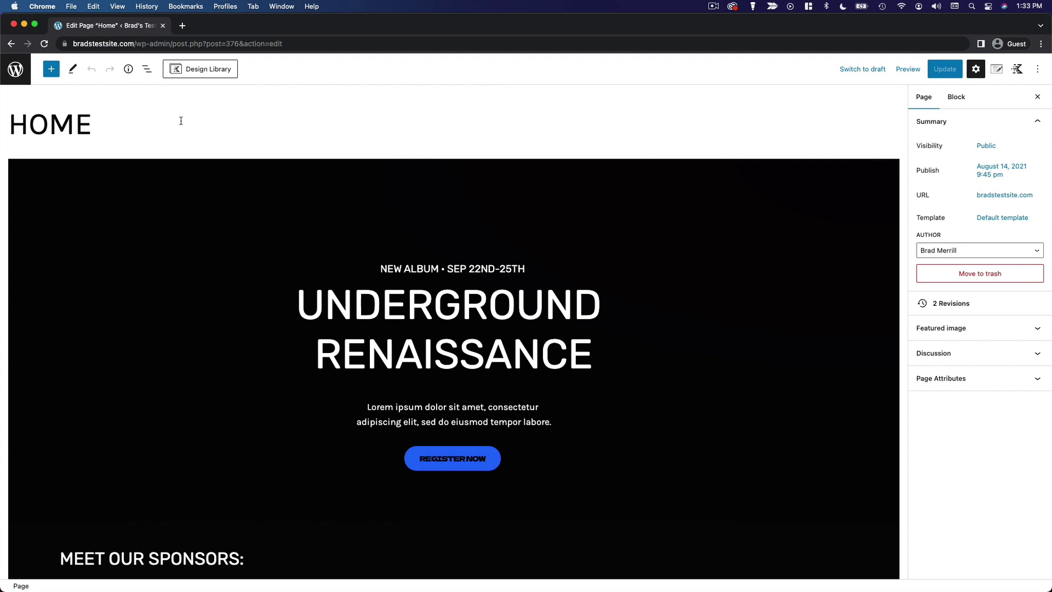
click(146, 68)
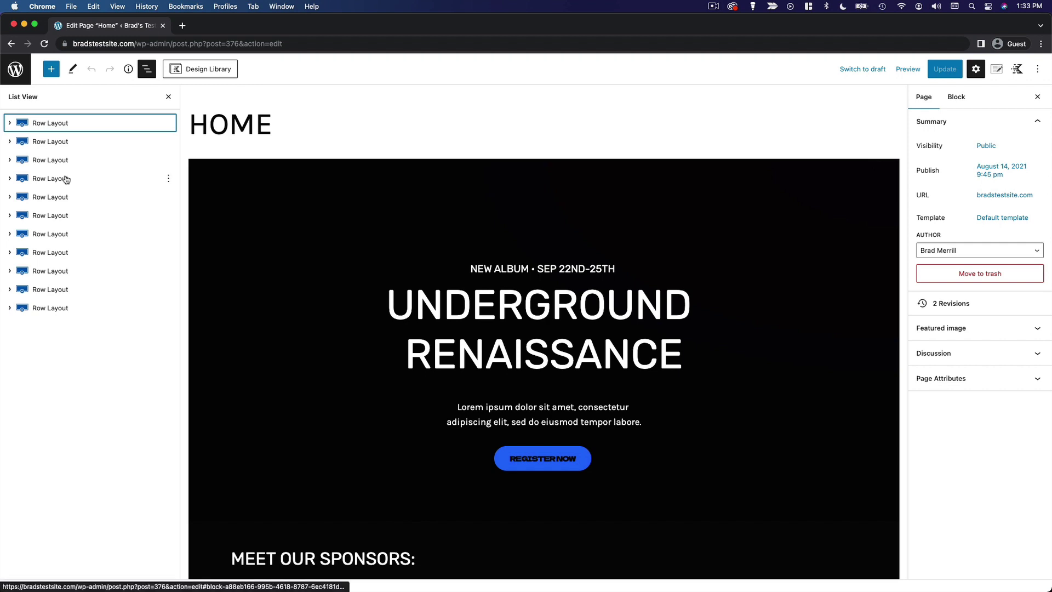
- Expand the first Row Layout and its Section, then select the UNDERGROUND RENAISSANCE heading
click(9, 124)
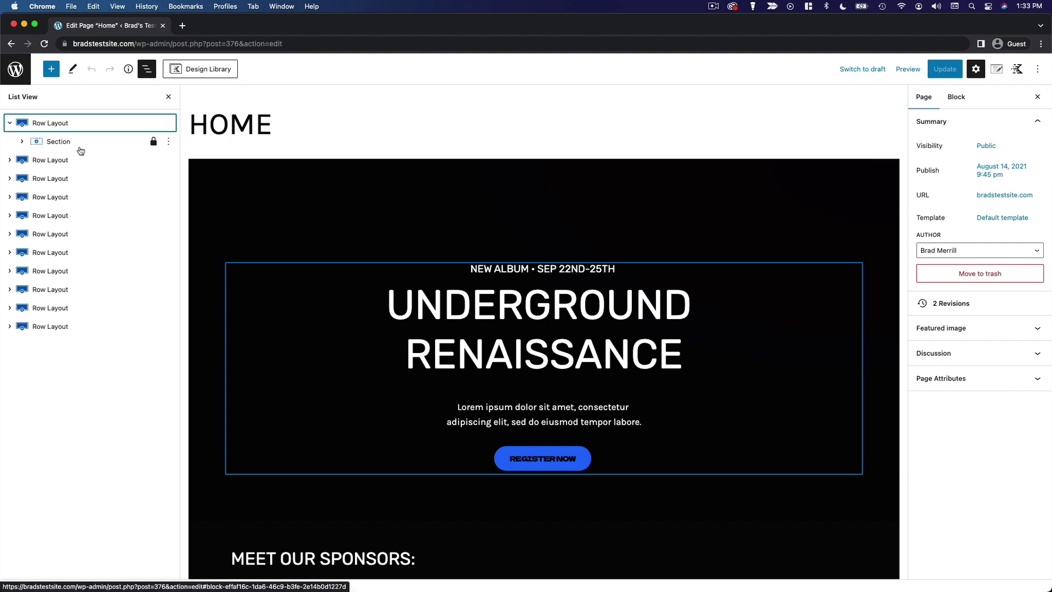
click(22, 142)
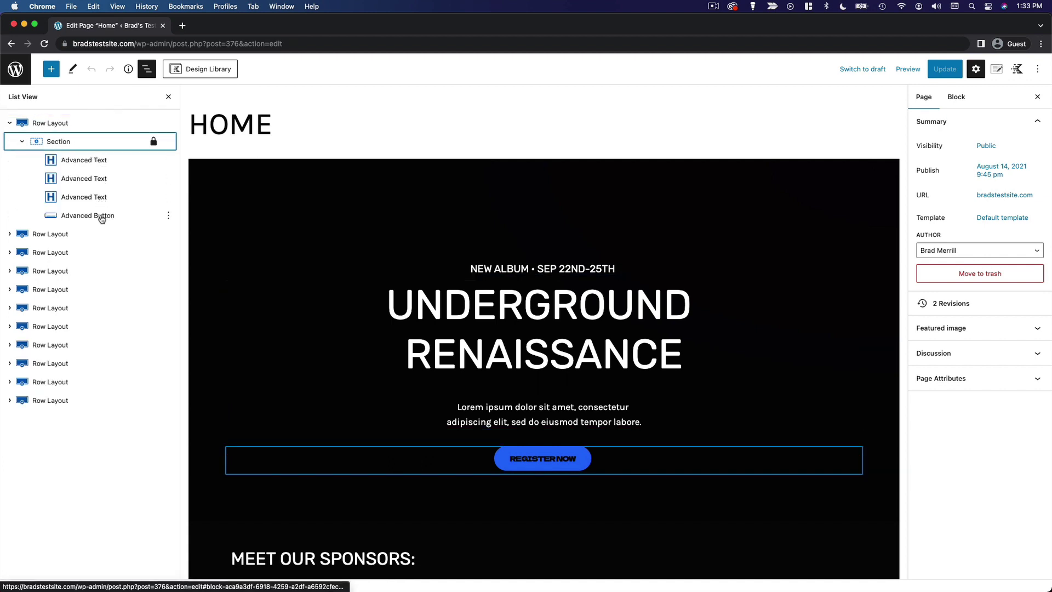
click(672, 349)
drag(682, 353, 433, 328)
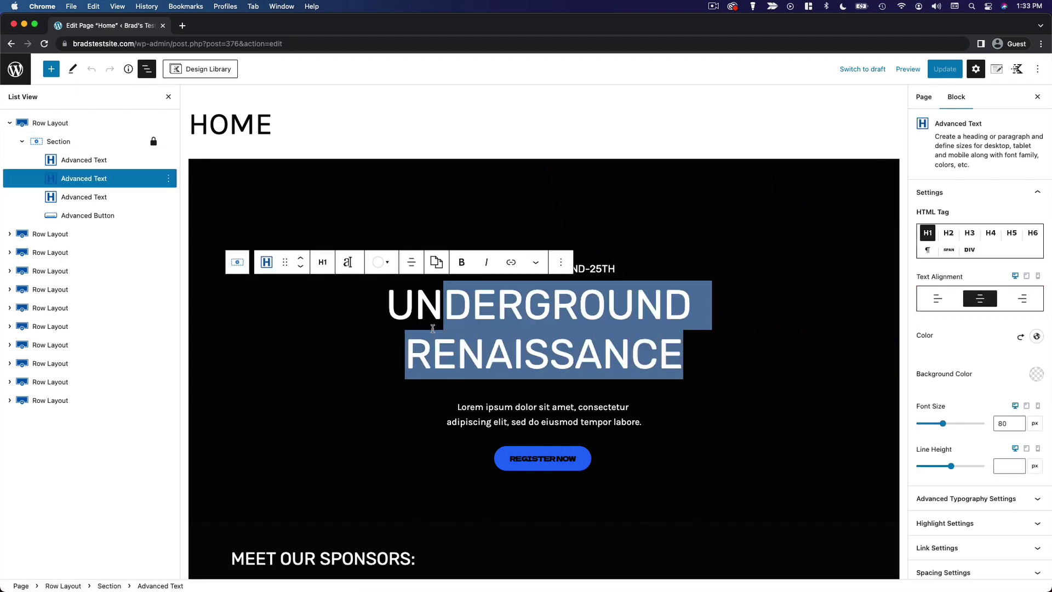
click(558, 318)
- Show the REGISTER NOW button's Button 1 settings, then select the whole hero row
scroll(630, 367, down, 4)
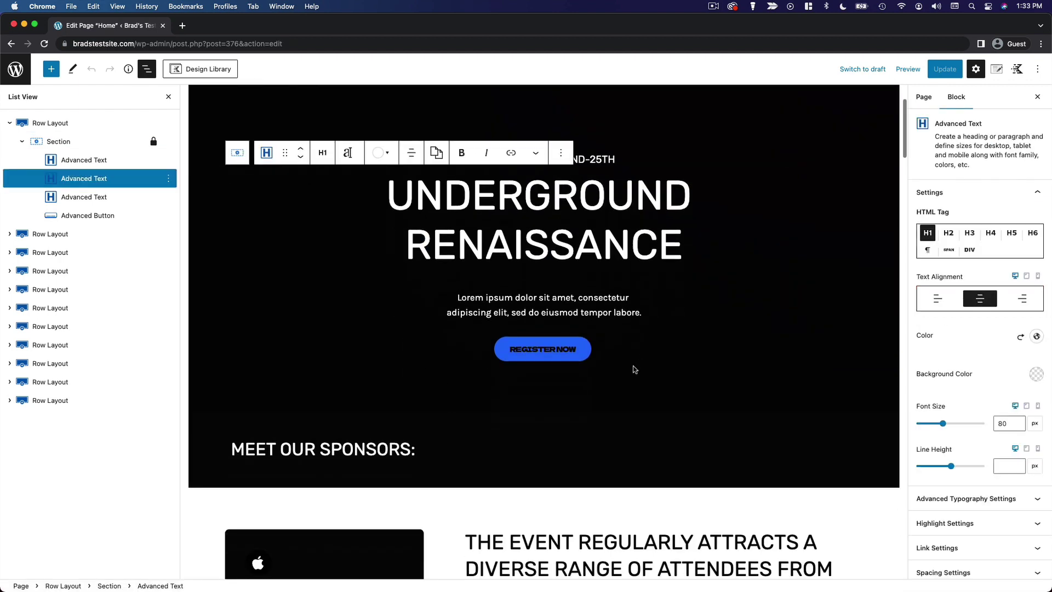
click(577, 357)
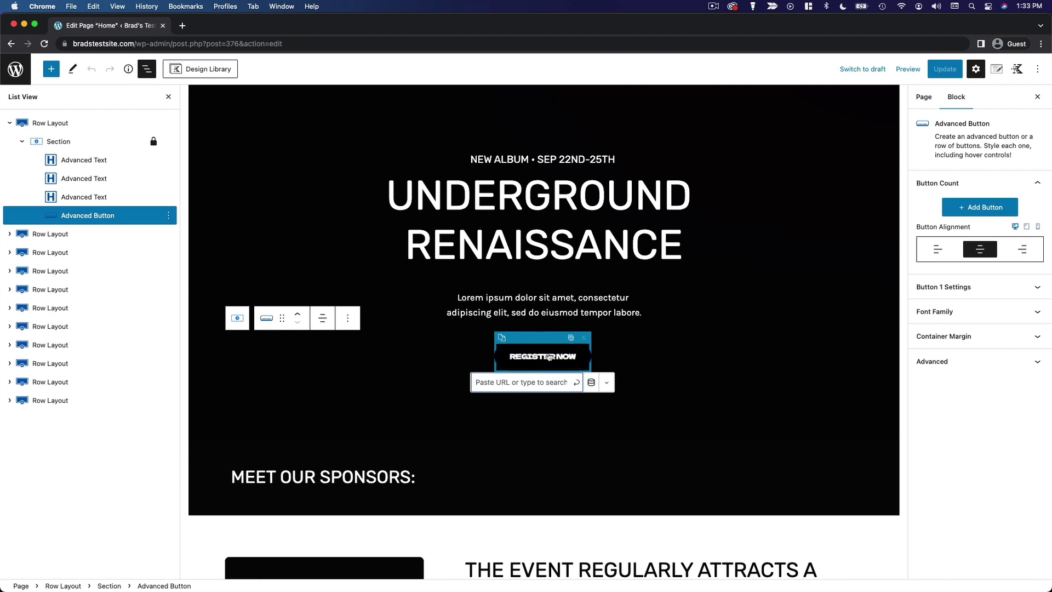
click(938, 287)
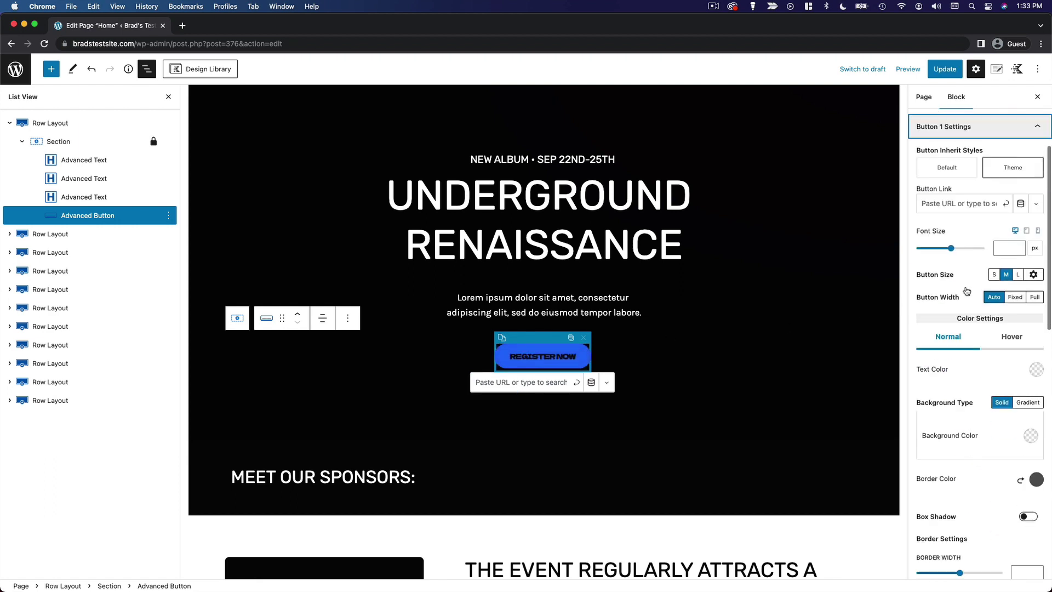
scroll(1043, 281, up, 1)
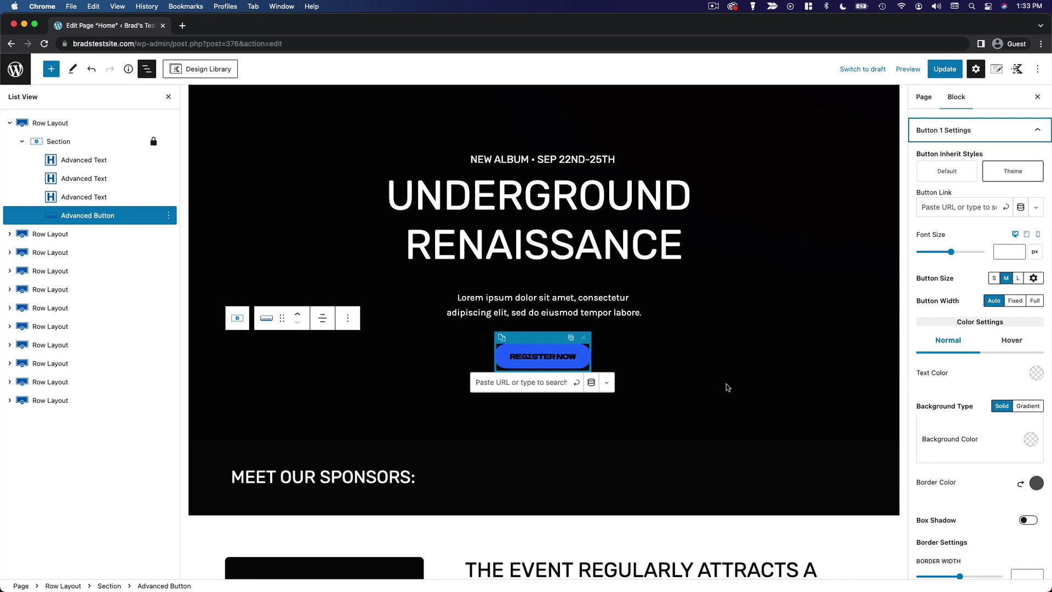
click(704, 425)
scroll(704, 425, down, 9)
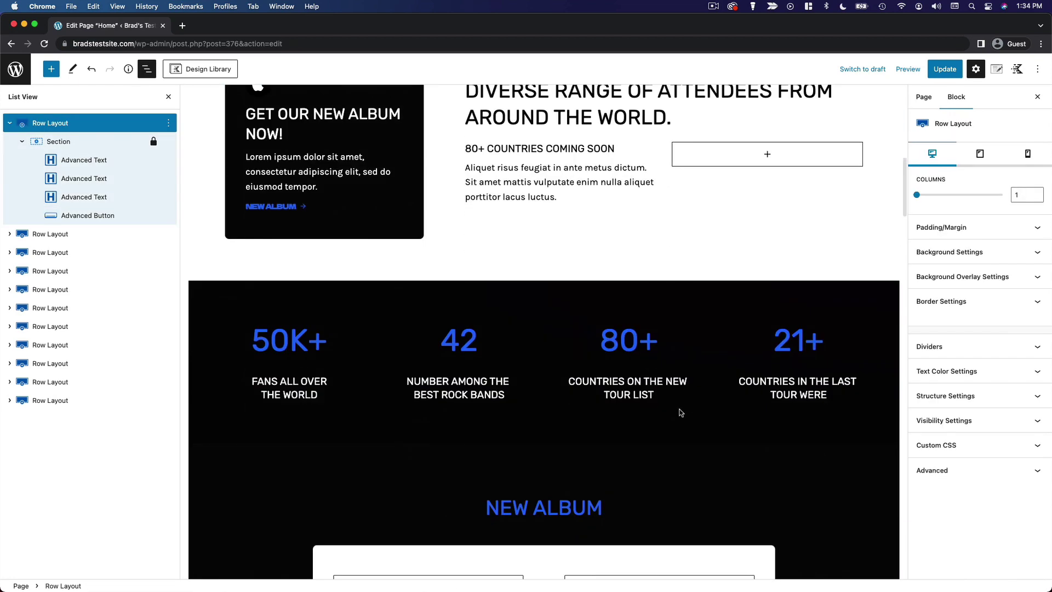
- Collapse the second row in the outline and select the two-column album promo row
scroll(680, 412, up, 1)
click(569, 253)
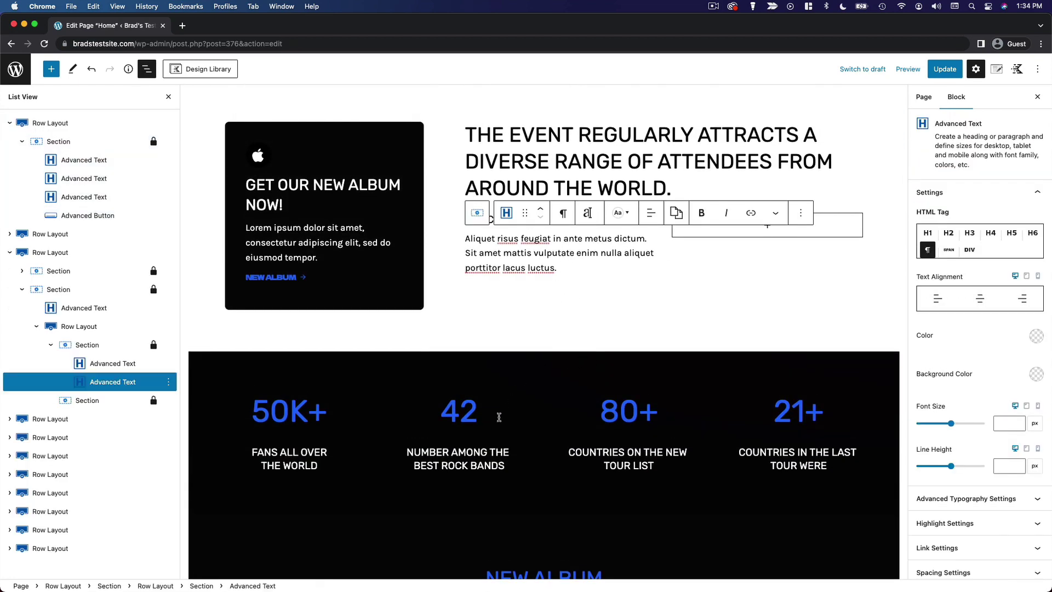
scroll(504, 405, down, 3)
scroll(510, 394, up, 5)
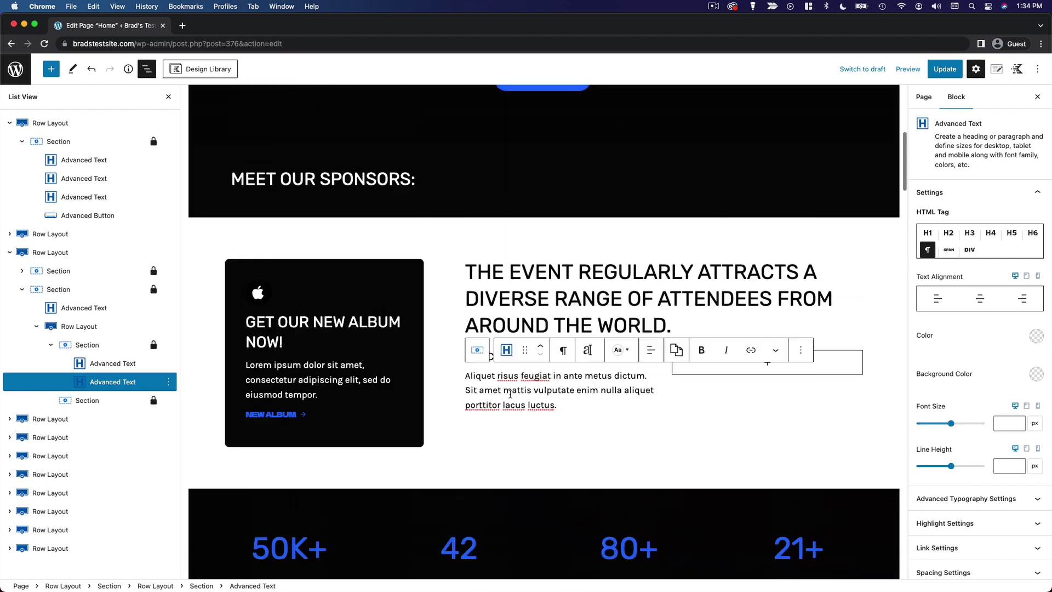
scroll(465, 430, up, 4)
scroll(446, 406, down, 2)
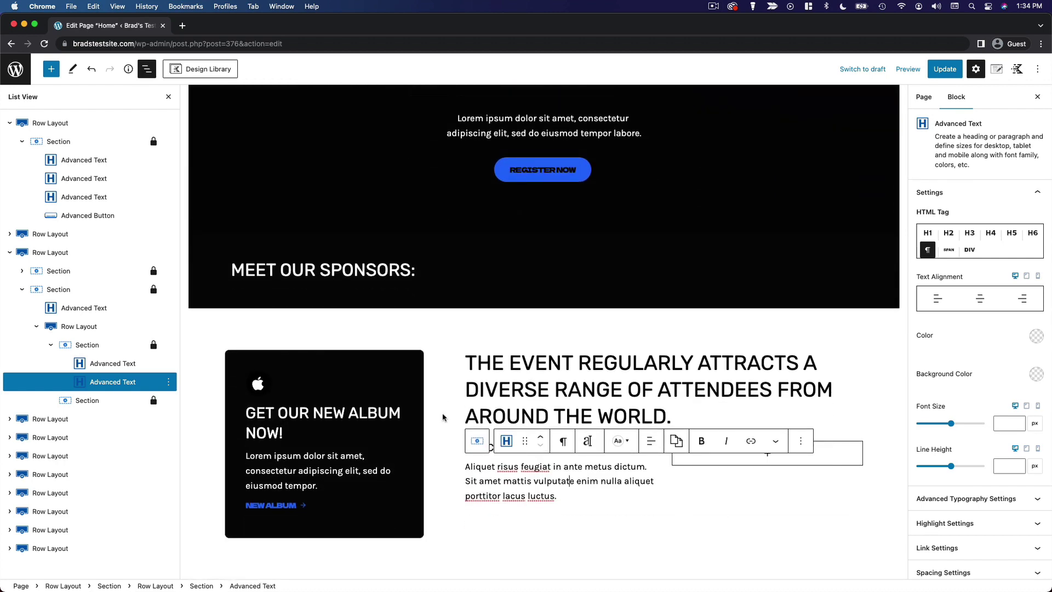
click(67, 235)
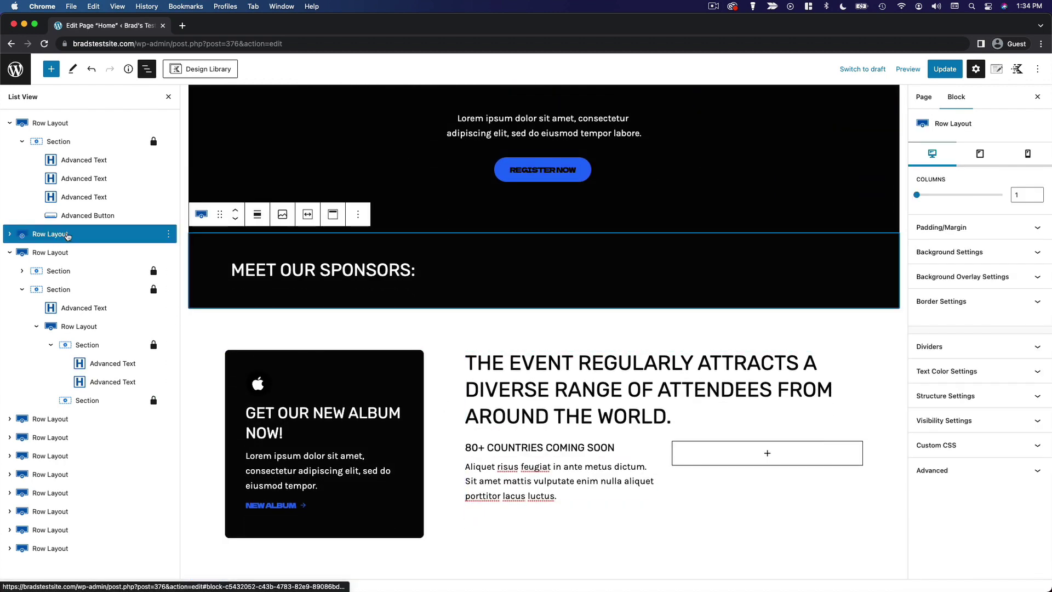
click(9, 253)
scroll(458, 352, down, 2)
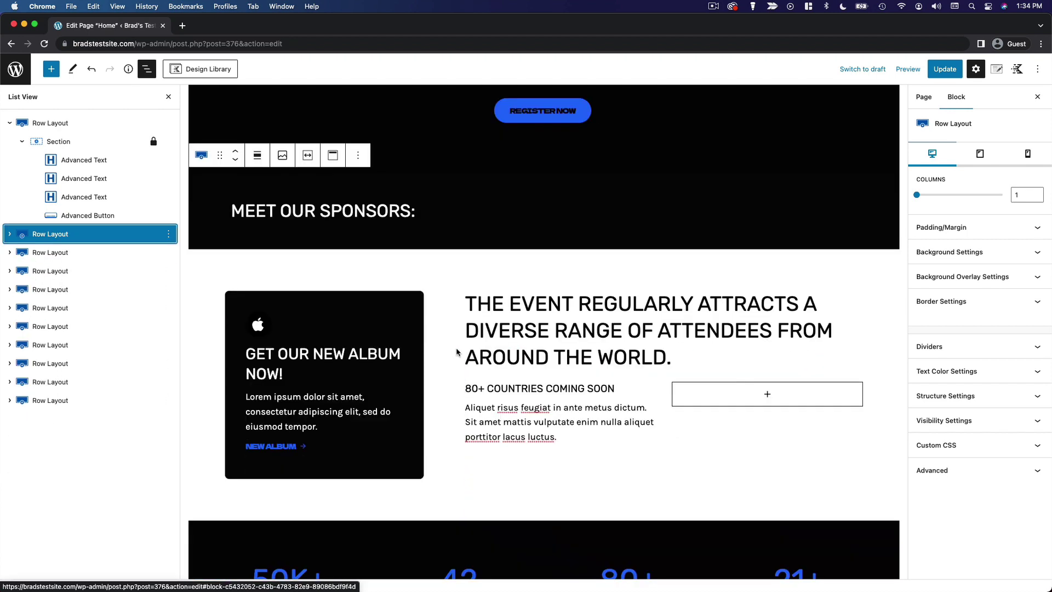
scroll(336, 262, up, 1)
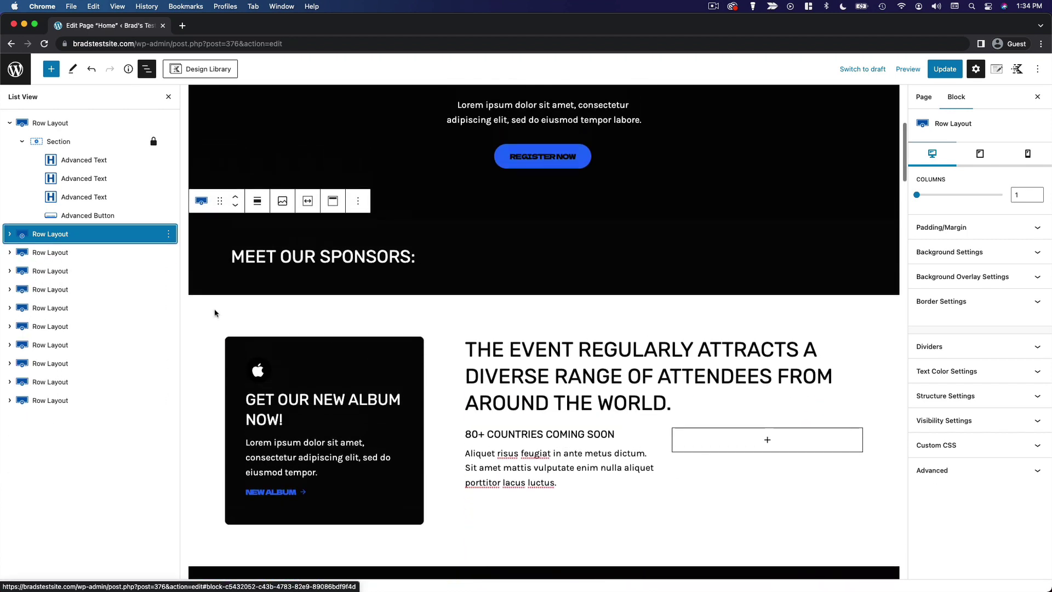
click(61, 253)
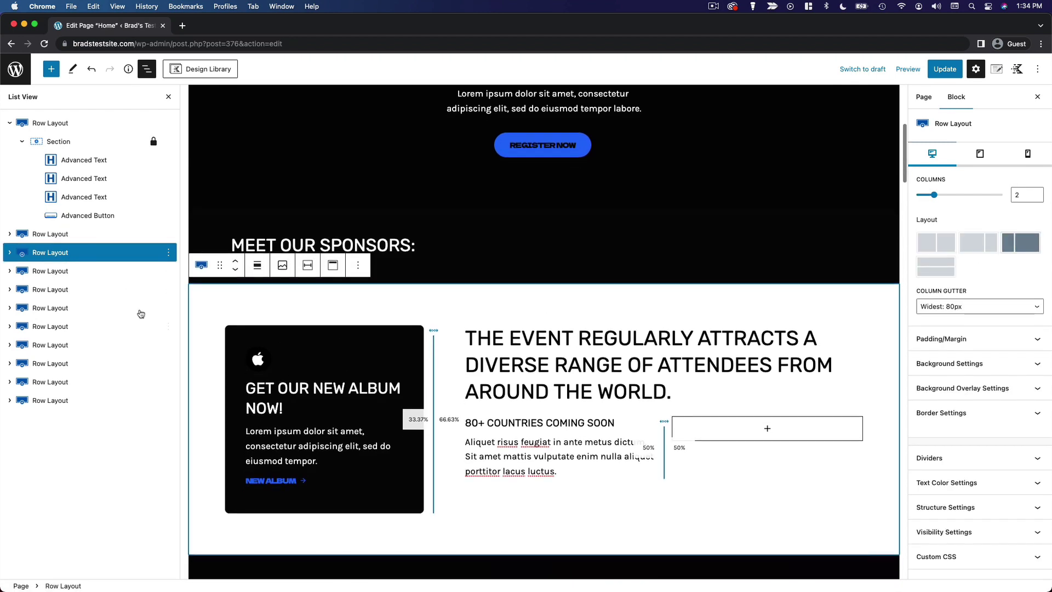
- Move the album promo row down two places below the stats section
scroll(340, 317, down, 3)
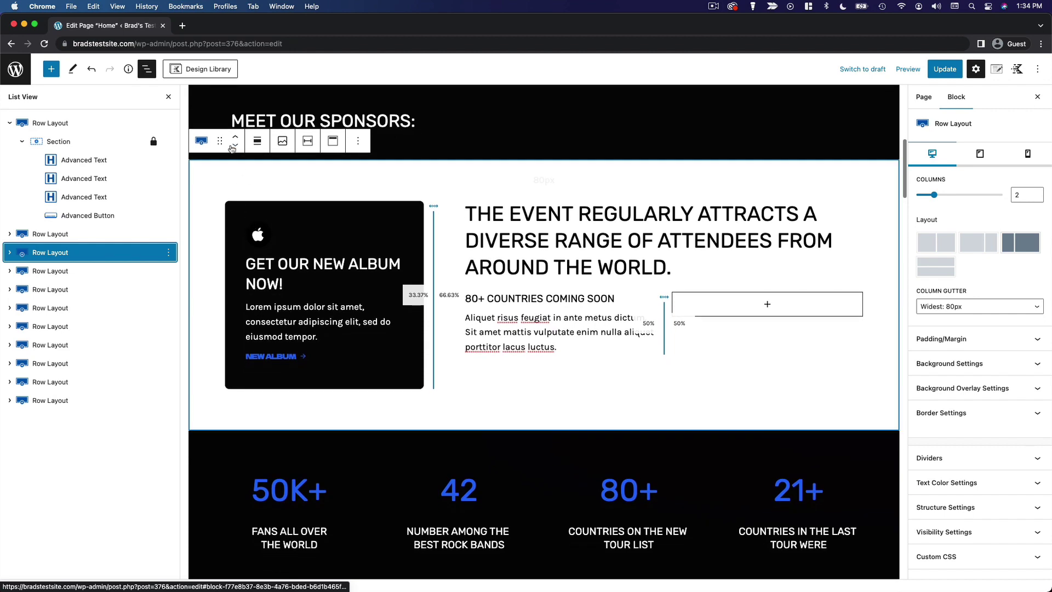
click(235, 148)
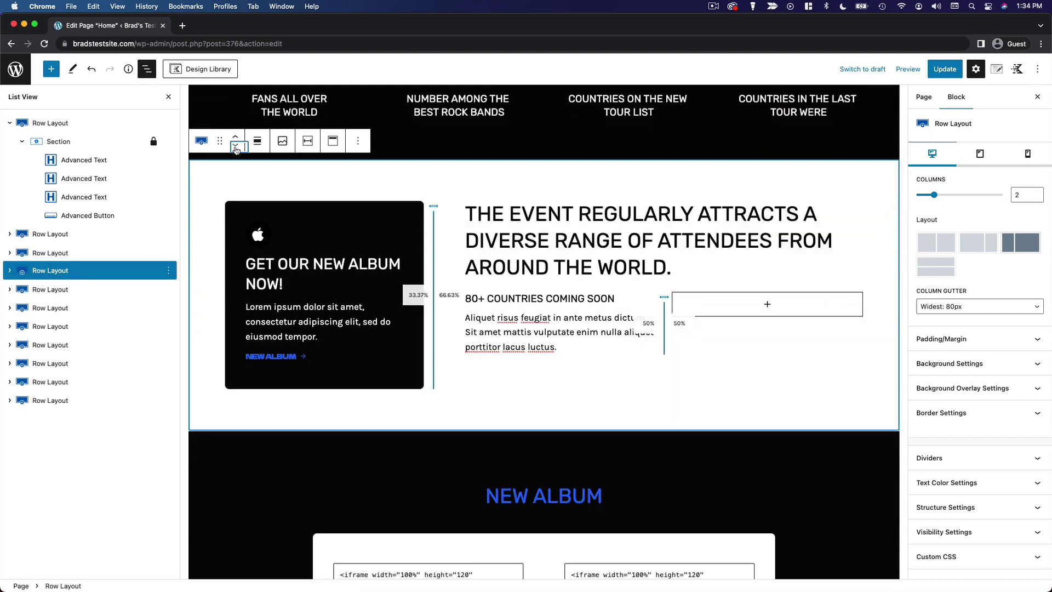
click(236, 148)
scroll(739, 451, up, 10)
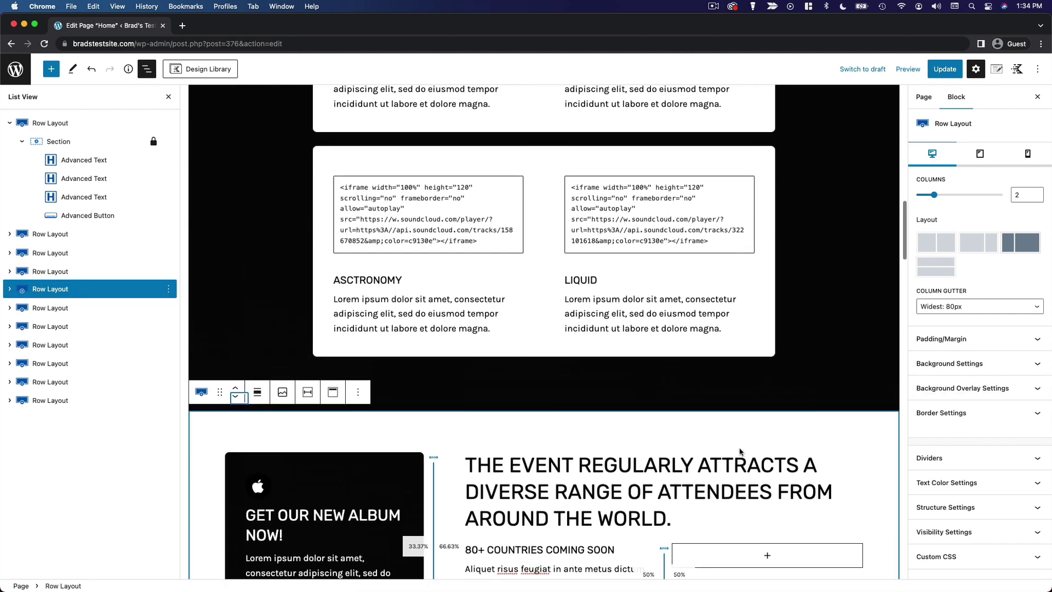
scroll(738, 452, up, 6)
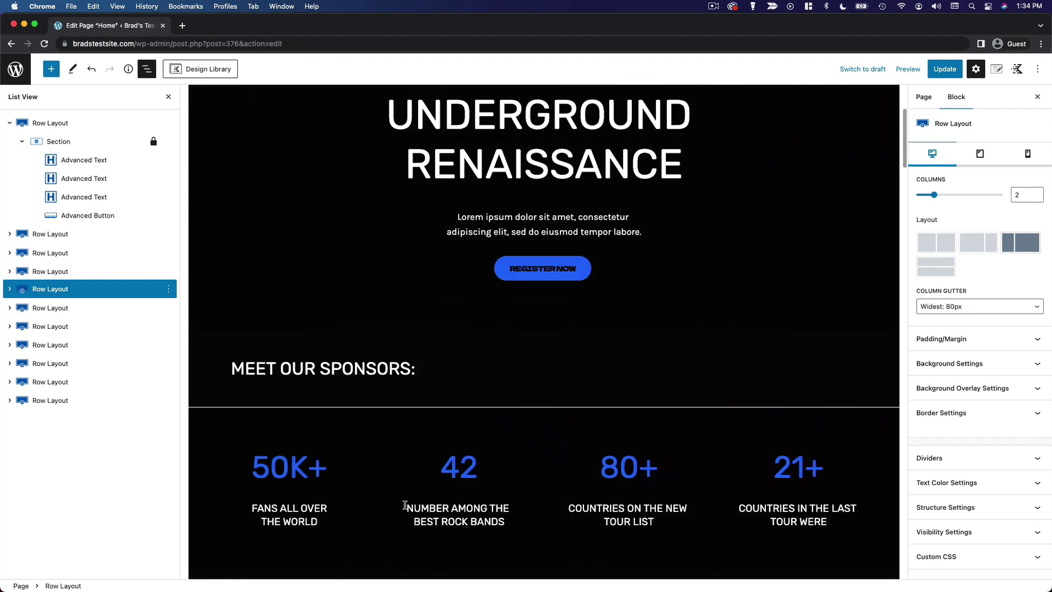
scroll(675, 505, up, 4)
scroll(376, 403, down, 10)
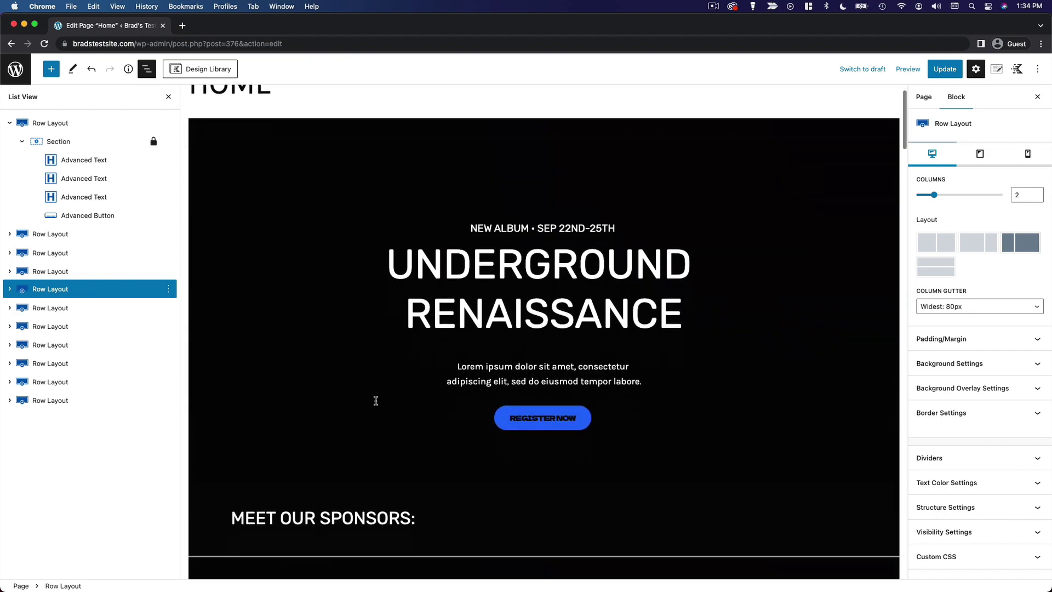
scroll(376, 403, down, 10)
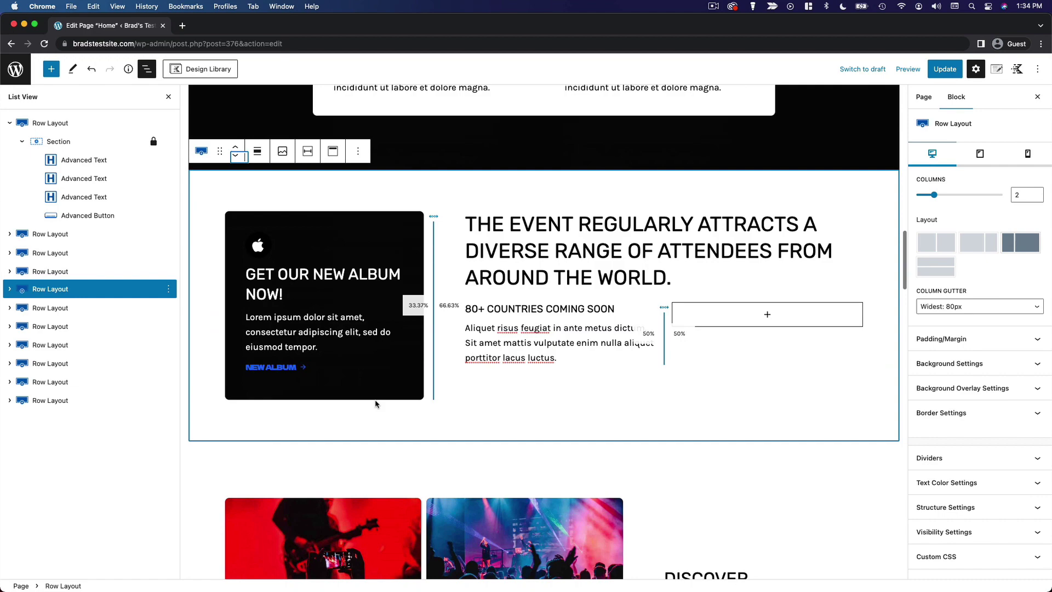
- Move the album-card row up until it sits directly below the UNDERGROUND RENAISSANCE hero
click(236, 155)
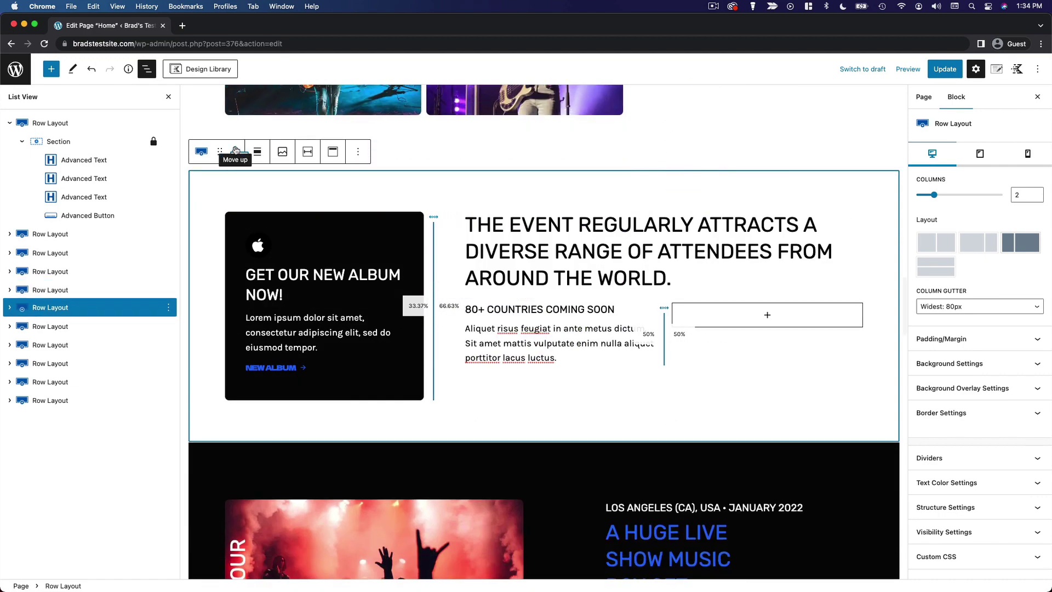
click(236, 151)
click(235, 151)
click(235, 150)
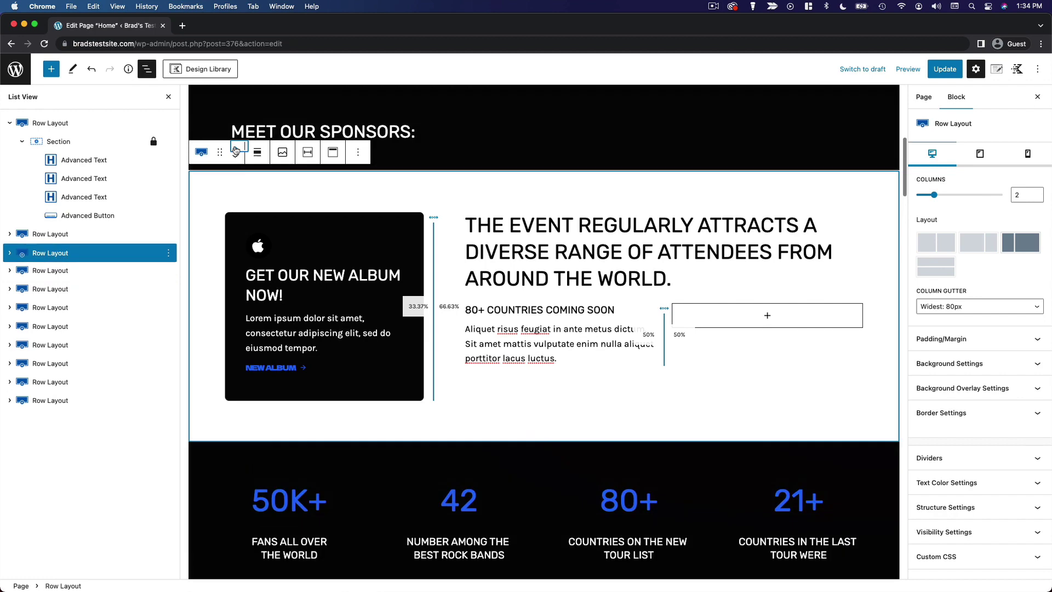
click(235, 149)
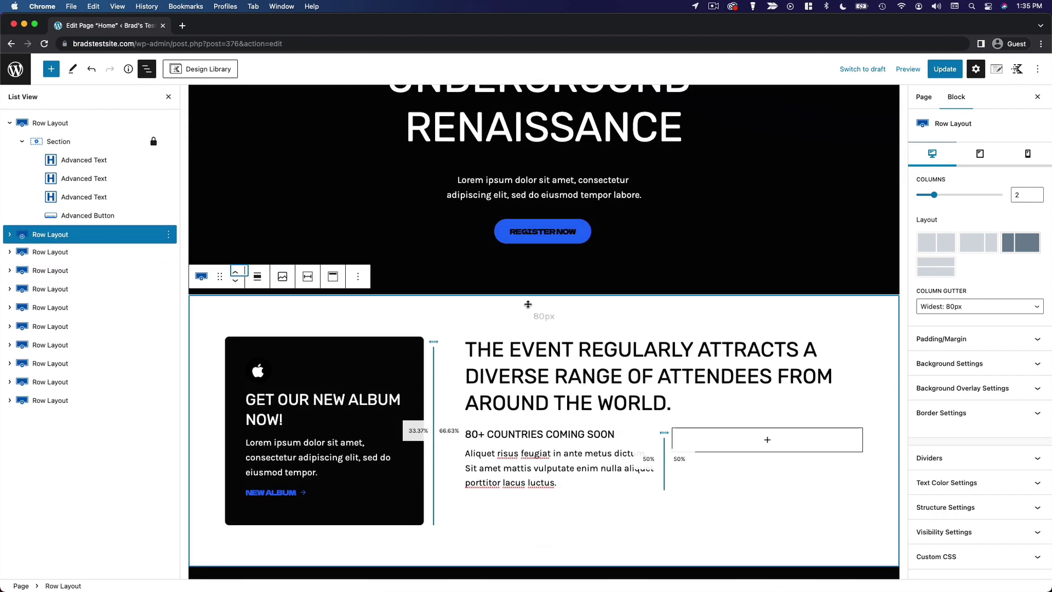
scroll(584, 389, up, 3)
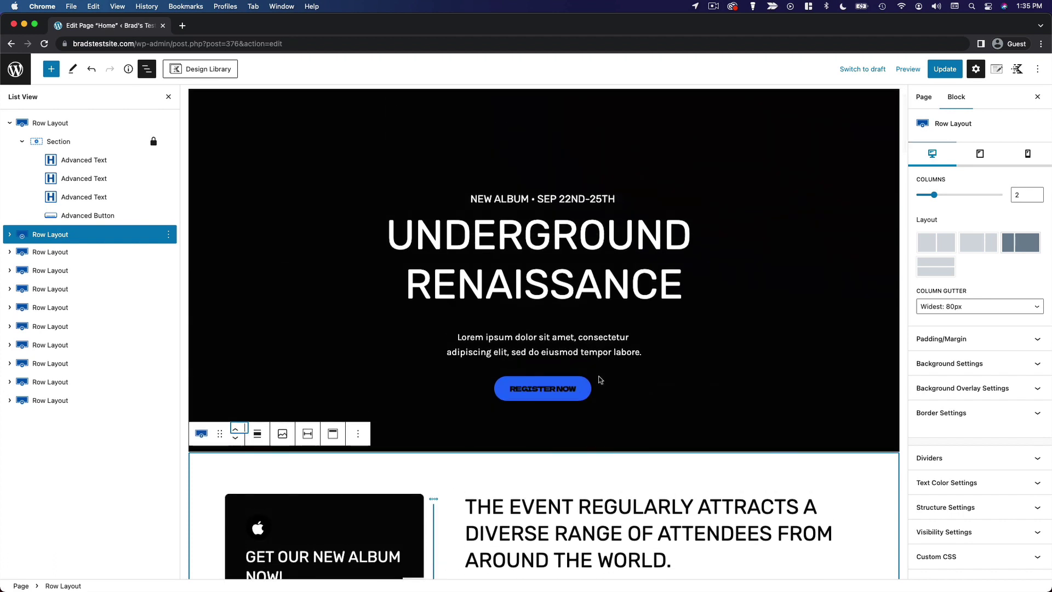
- Select the REGISTER NOW button, then scroll down to the Booking, Management, Press and Inquiries contact row
click(585, 400)
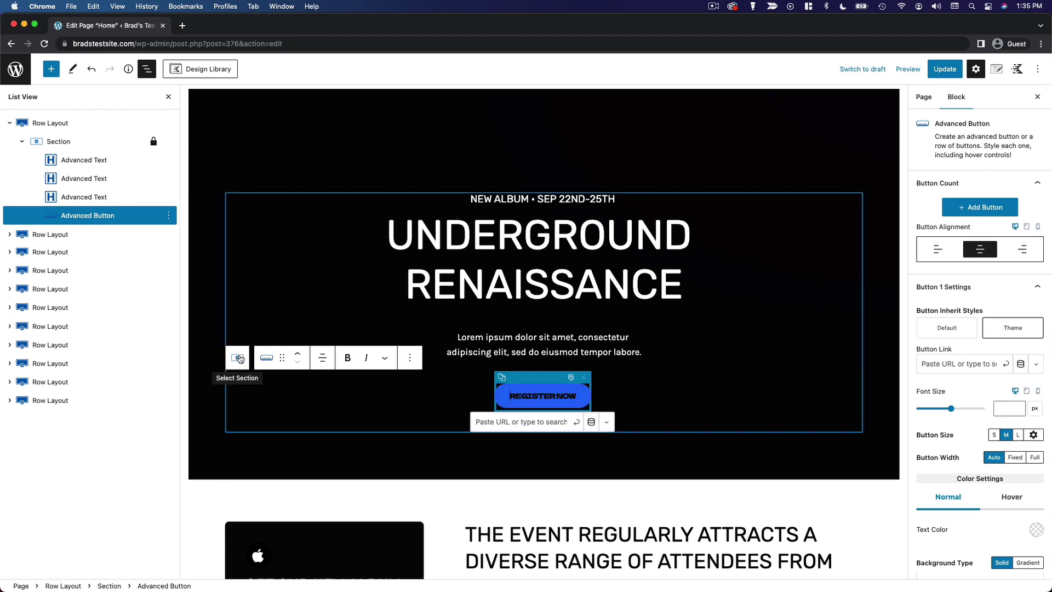
scroll(463, 394, down, 13)
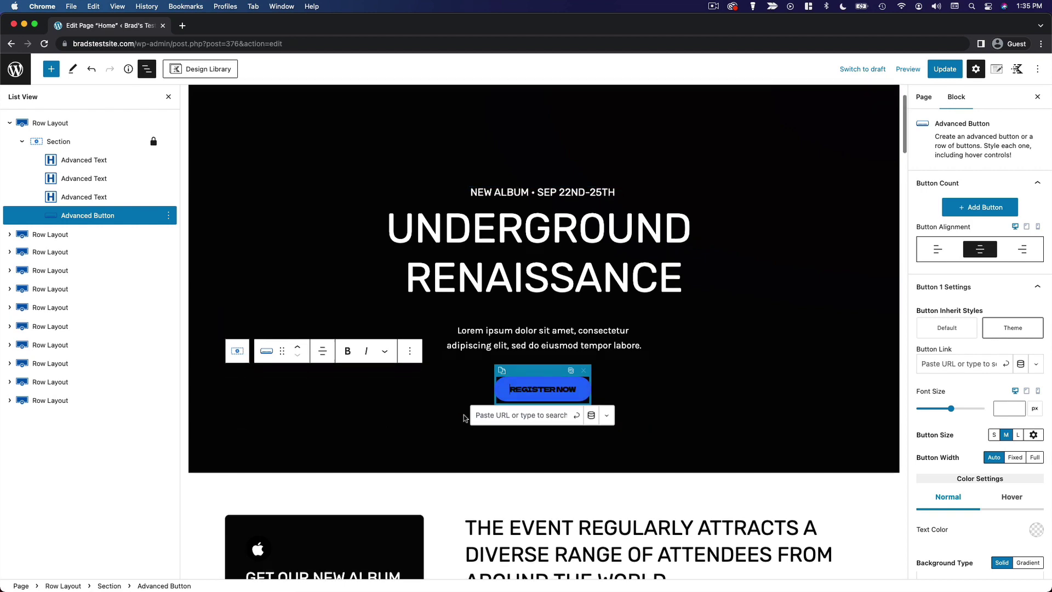
scroll(458, 415, down, 15)
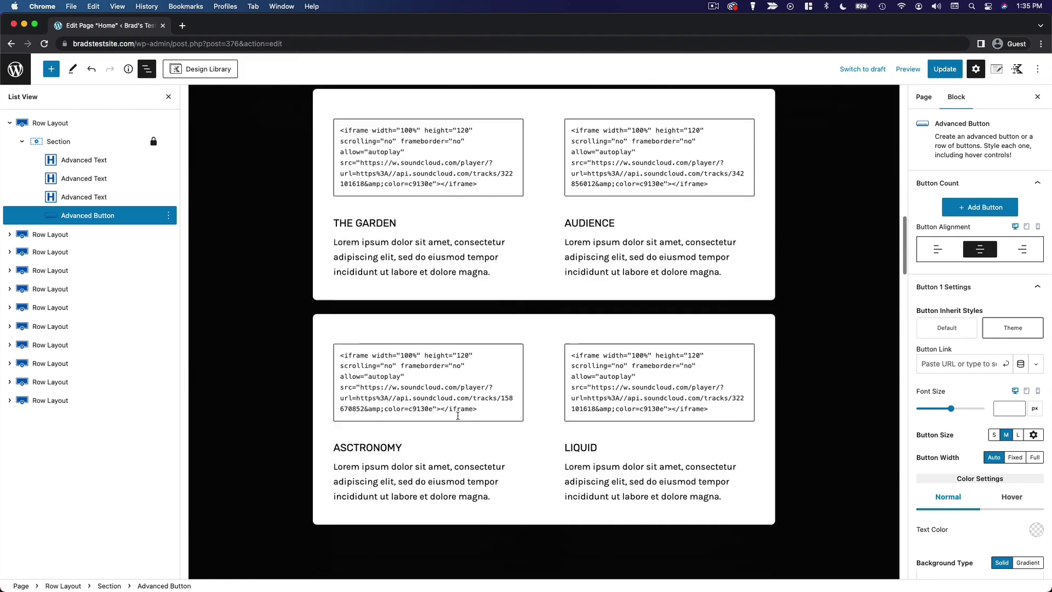
scroll(457, 419, down, 15)
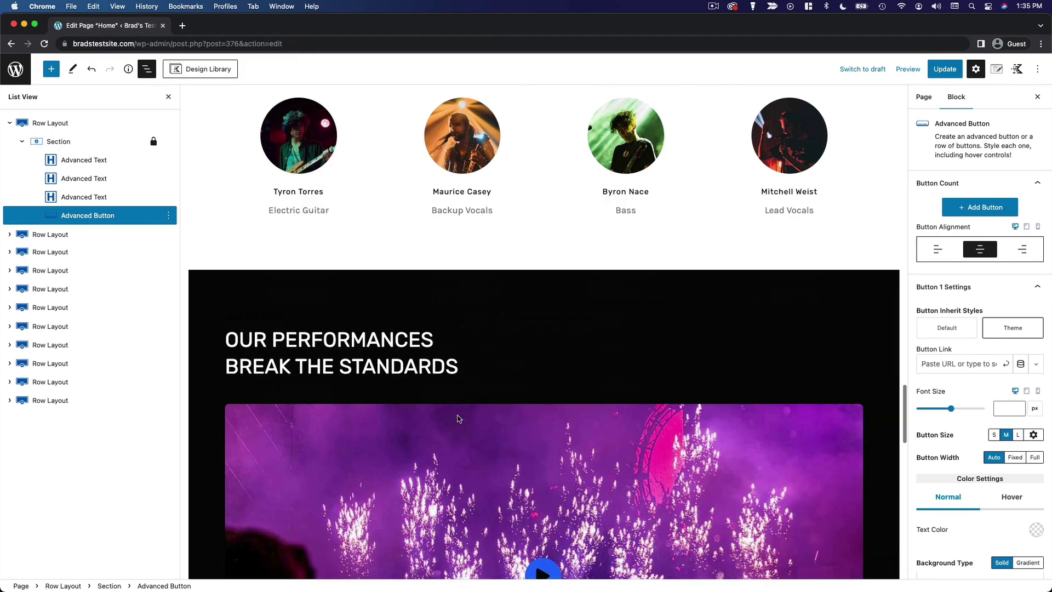
scroll(614, 408, down, 3)
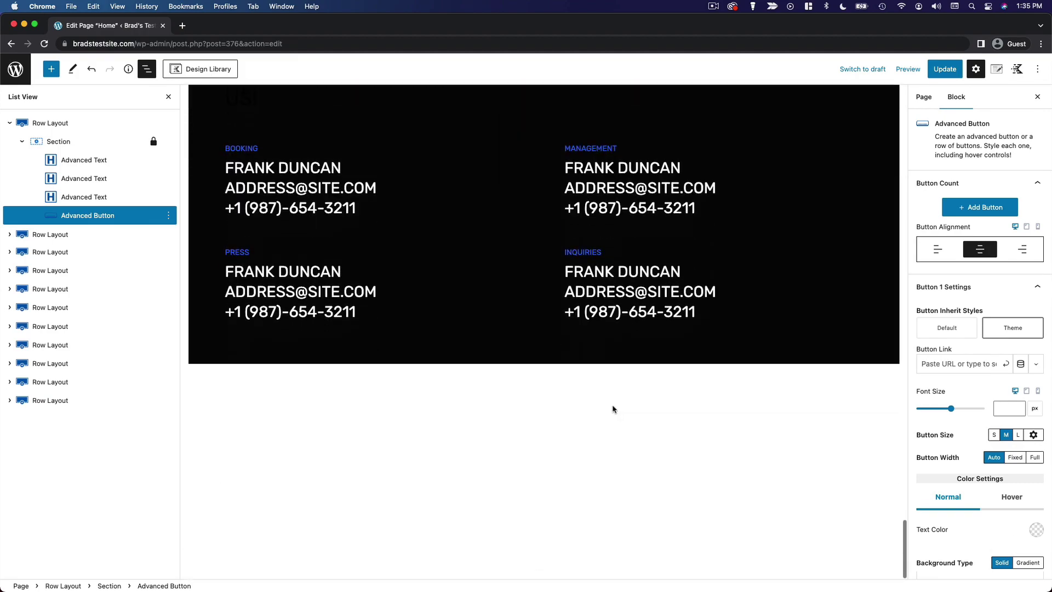
scroll(535, 422, up, 7)
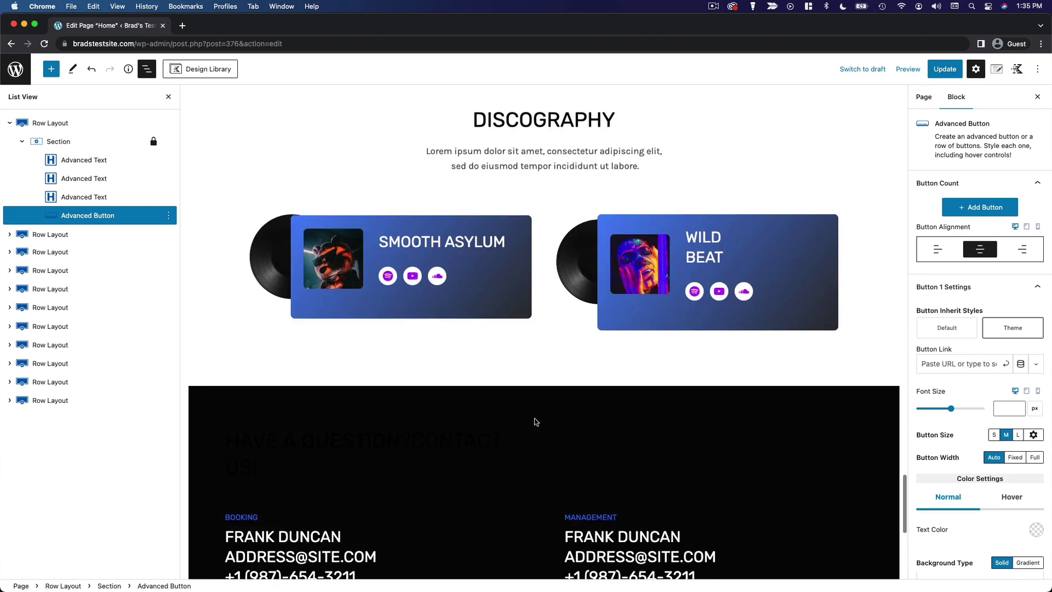
scroll(506, 450, down, 5)
scroll(506, 452, down, 5)
- Deselect blocks to show page settings, then add an Icon List block below the contact section
click(348, 390)
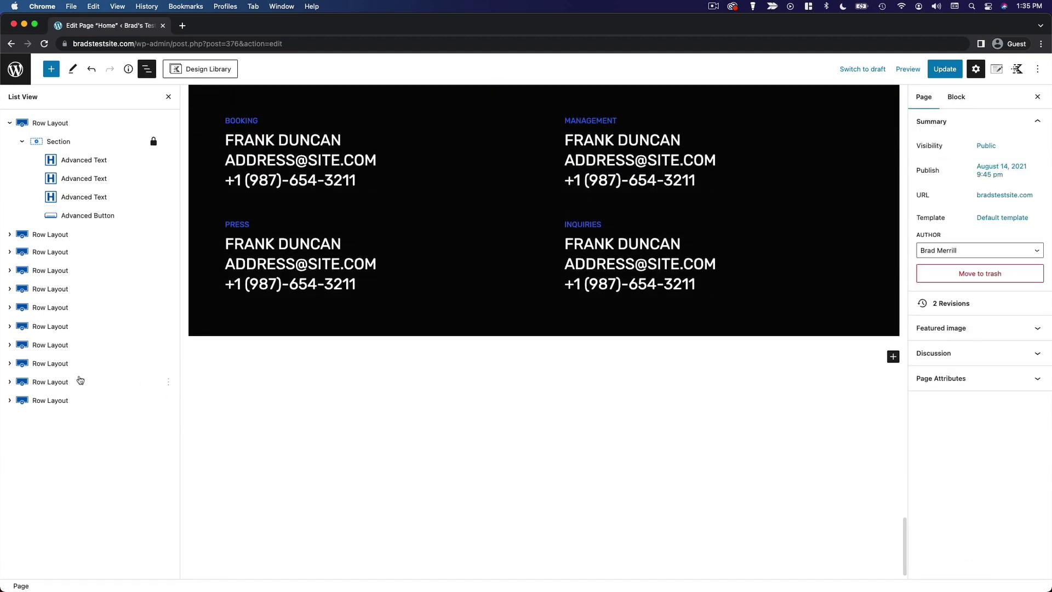
click(50, 68)
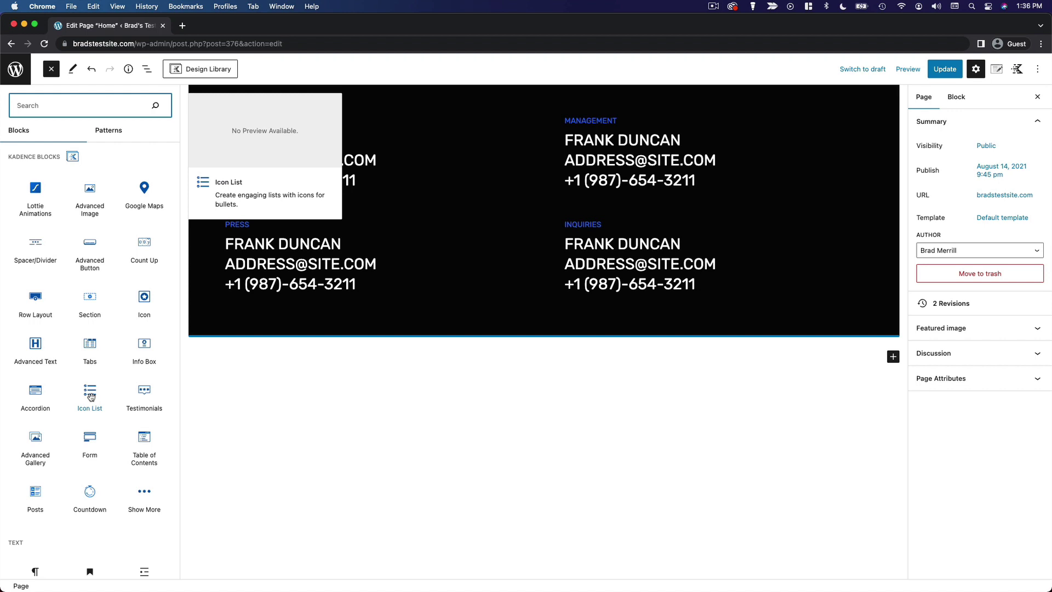
click(90, 396)
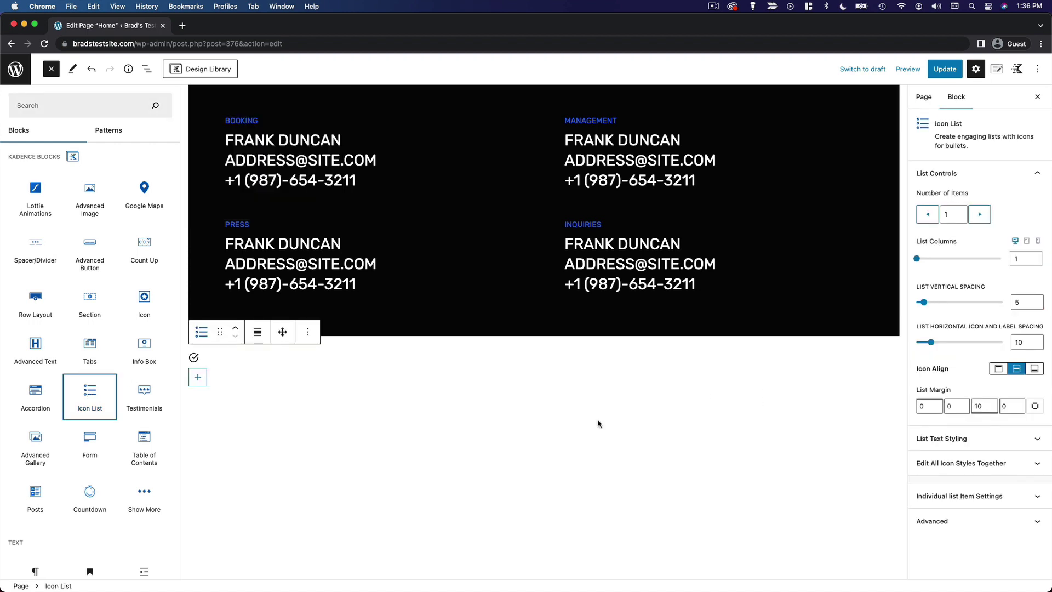
- Close the inserter and remove the Icon List block through its options menu
click(231, 361)
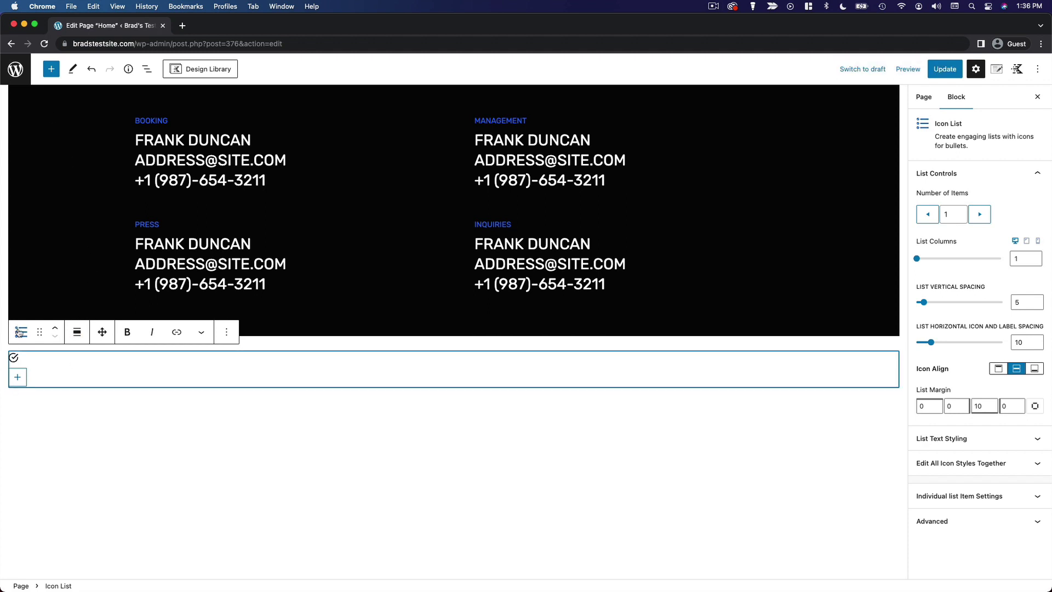
click(226, 332)
click(244, 529)
- Browse Kadence blocks in the inserter, then show the UNDERGROUND RENAISSANCE heading's H1, centered, 80 px settings
click(112, 433)
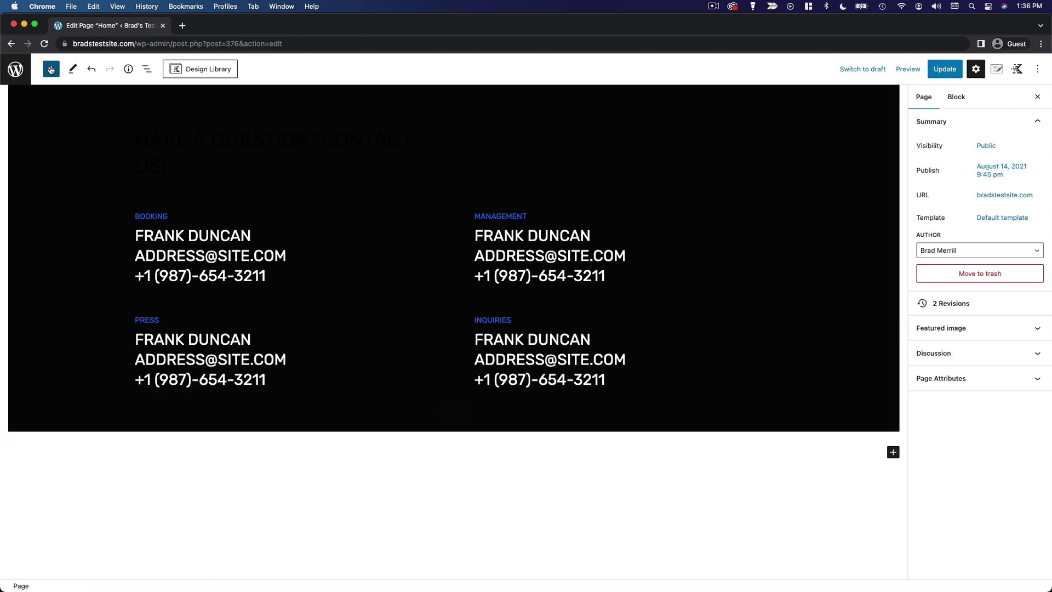
click(51, 69)
mouse_move(135, 347)
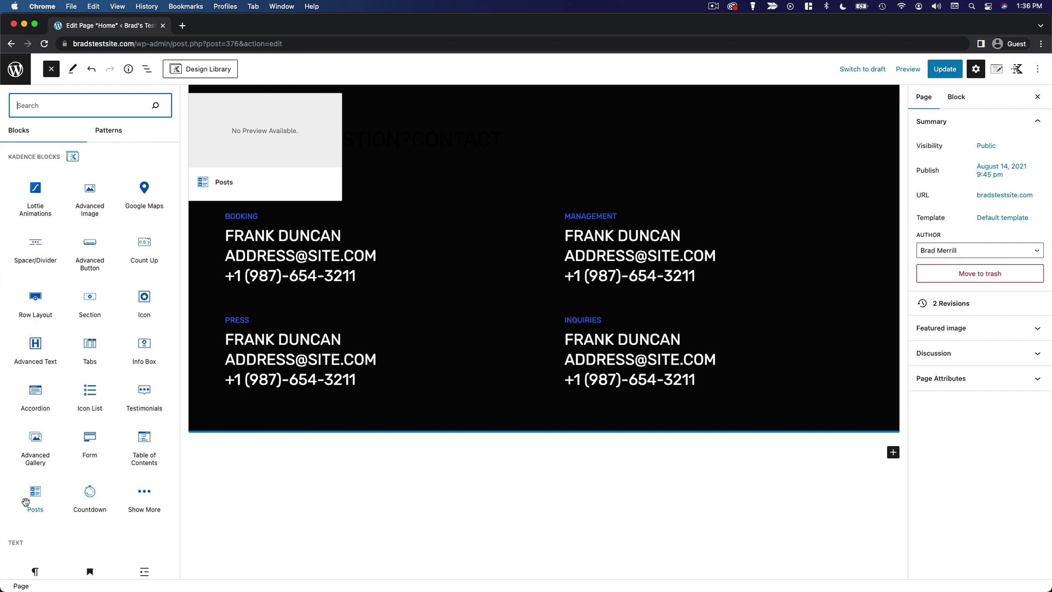
scroll(407, 496, up, 20)
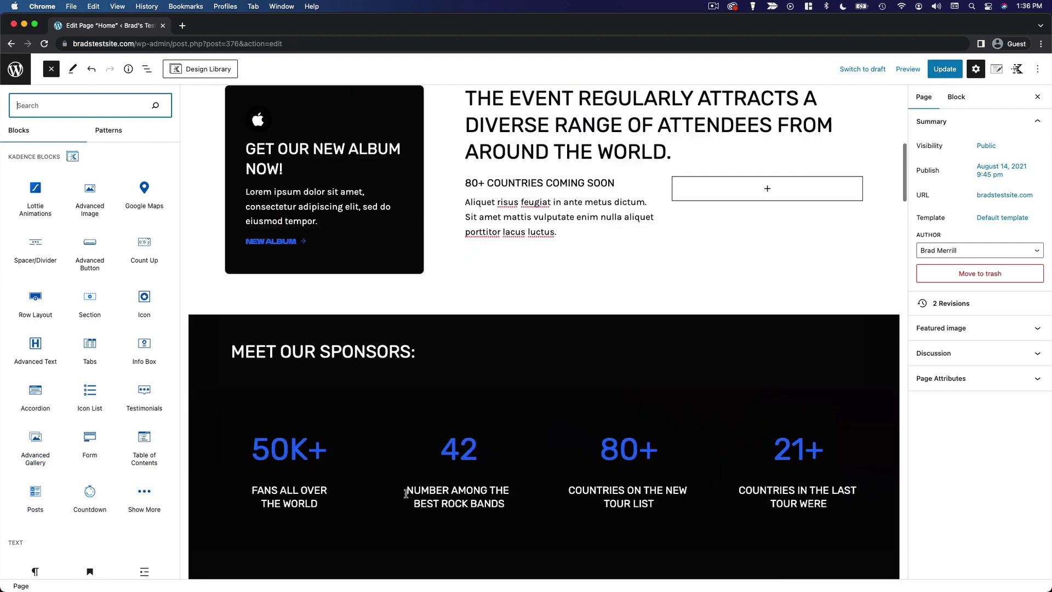
click(613, 338)
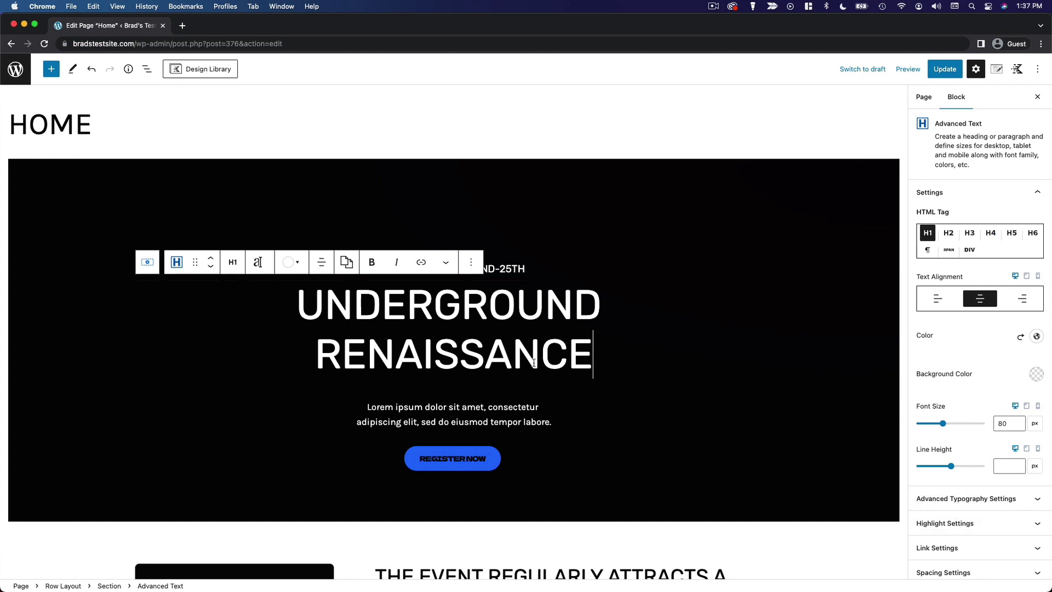
- Select the REGISTER NOW button and scroll through its link, size, width and colour settings
click(466, 457)
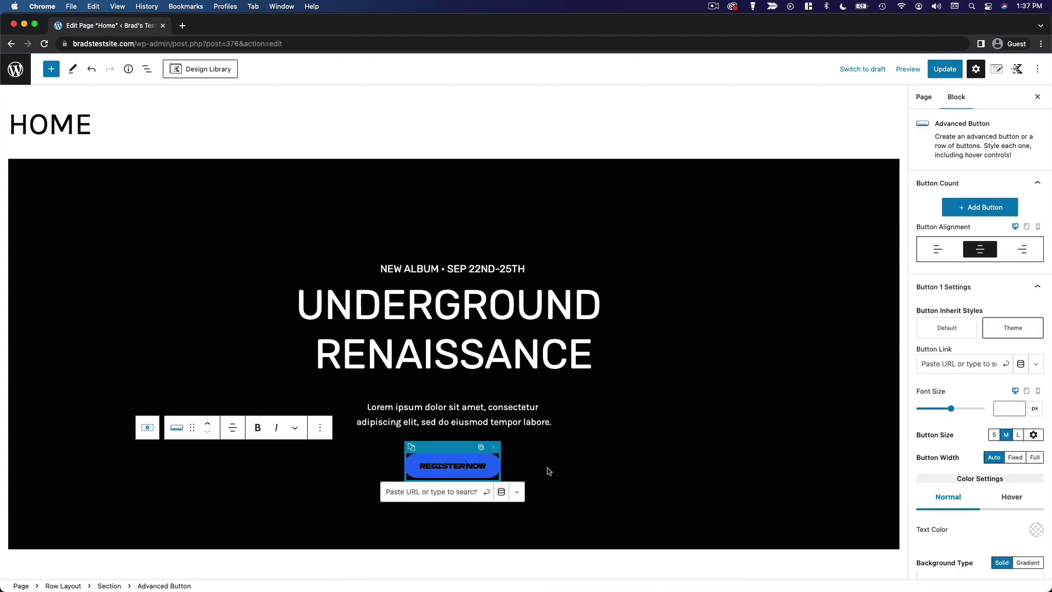
scroll(964, 340, down, 5)
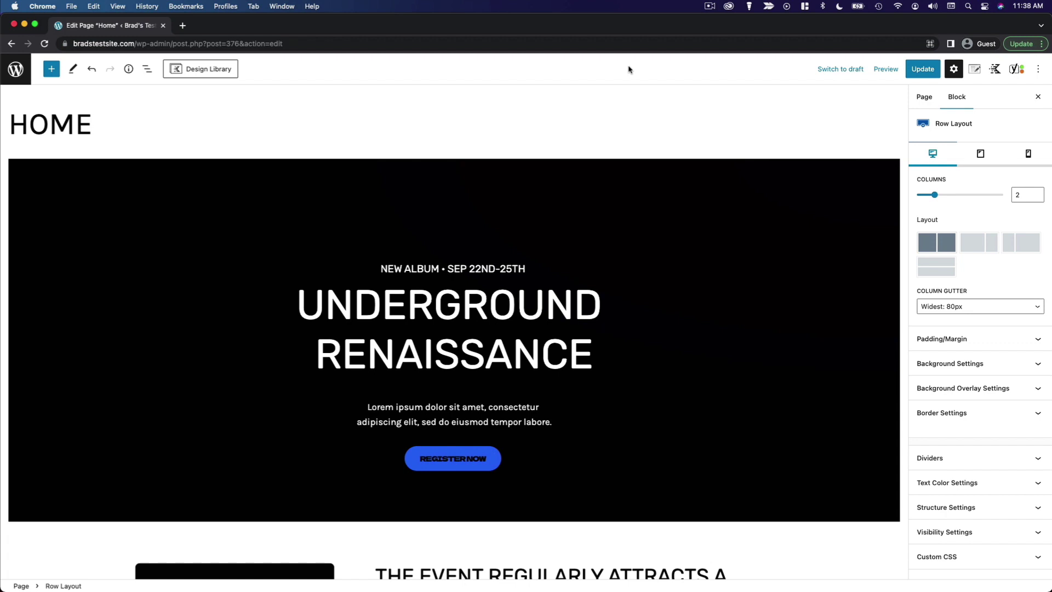
- Open the Kadence Design Library, preview Starter Packs and Wireframe, then return to Sections
click(219, 70)
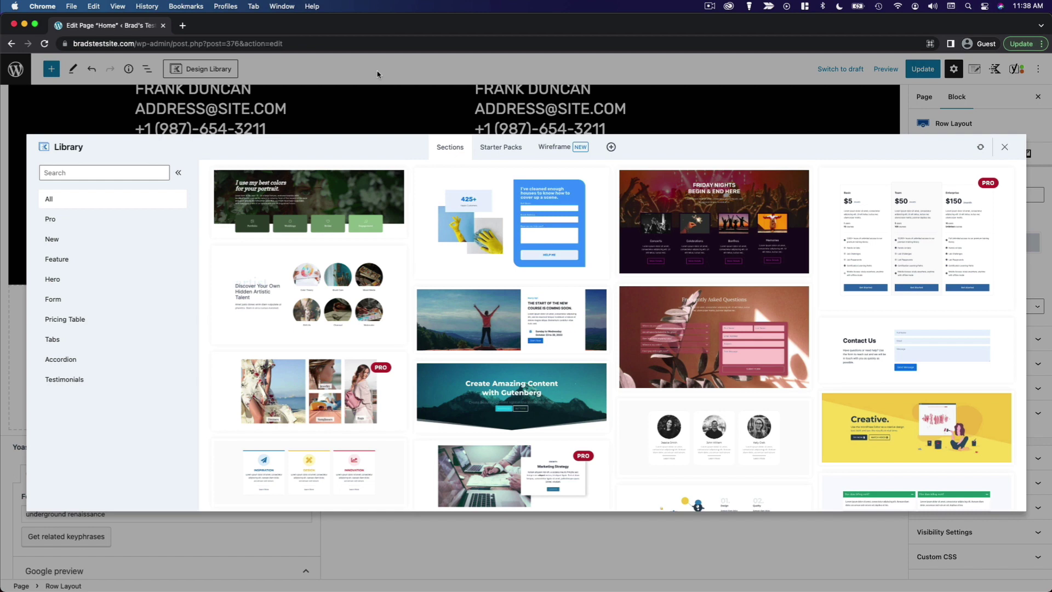
click(500, 147)
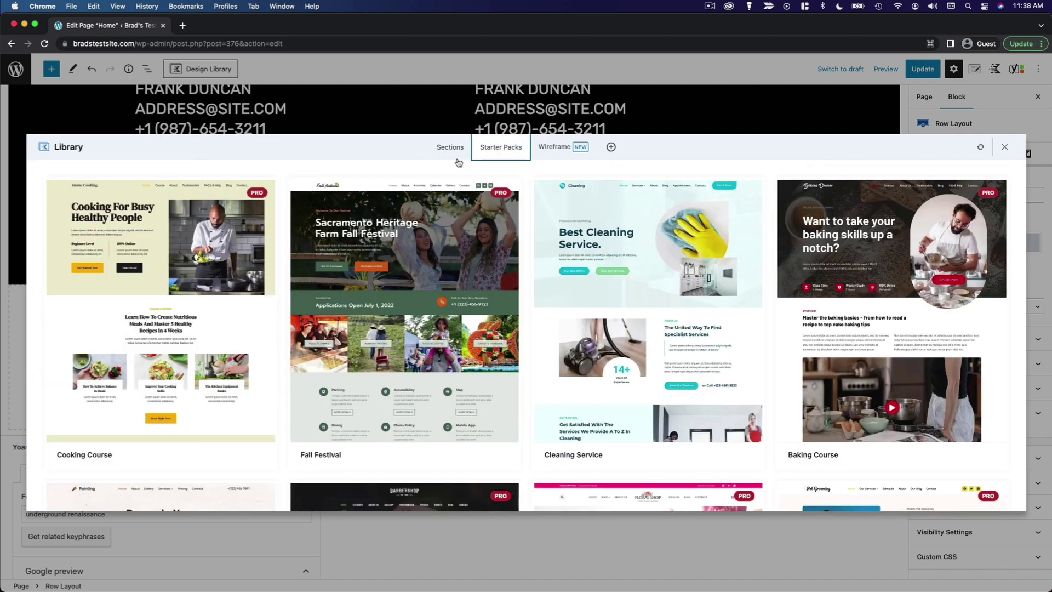
click(550, 157)
click(455, 149)
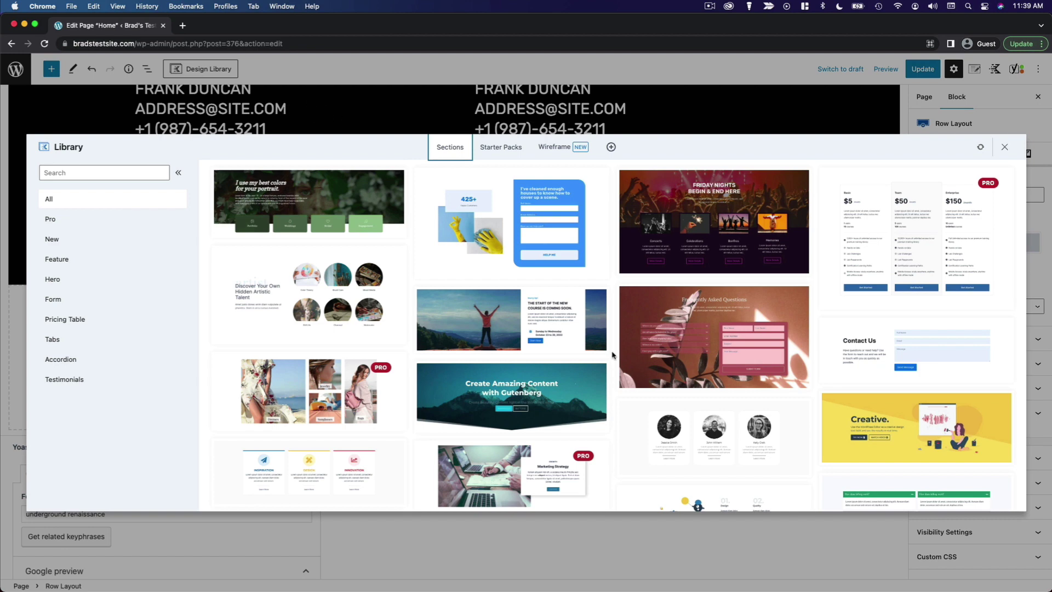
- Scroll through the Sections grid, then switch to Starter Packs like Cooking Course and Baking Course
scroll(499, 384, down, 2)
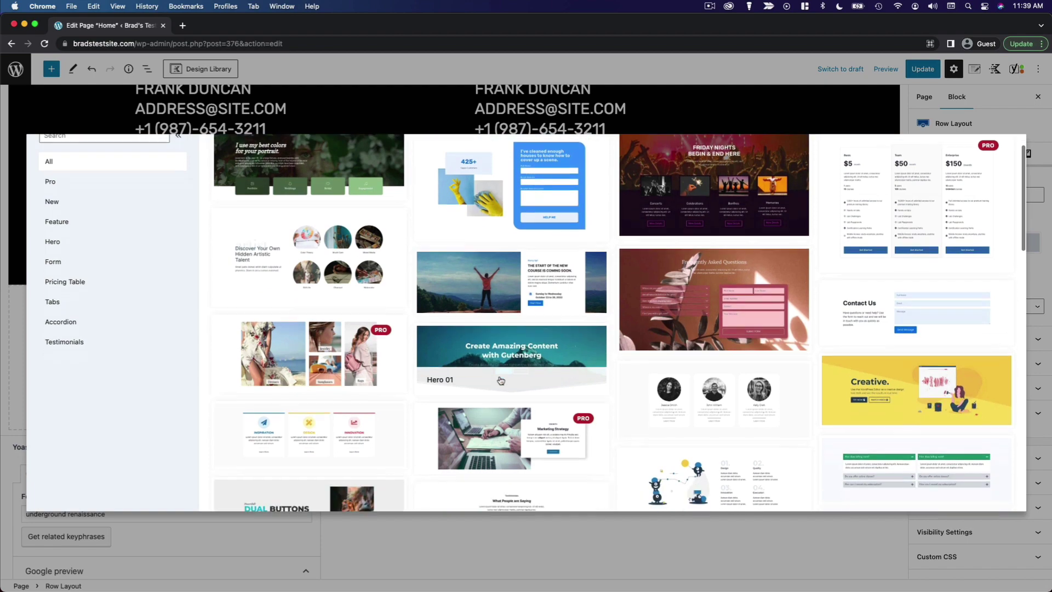
scroll(588, 349, down, 6)
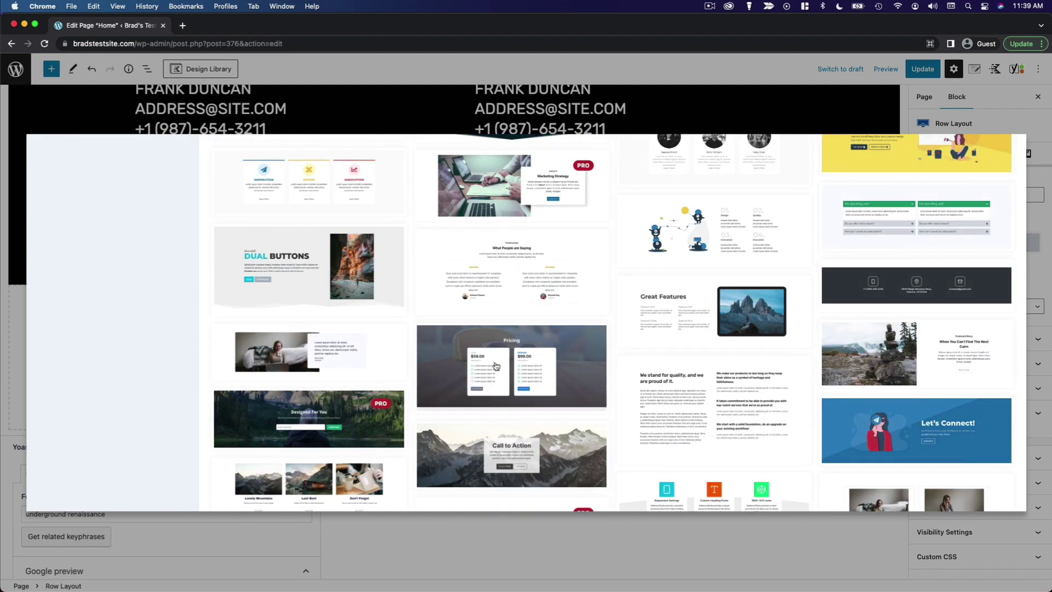
scroll(598, 323, down, 4)
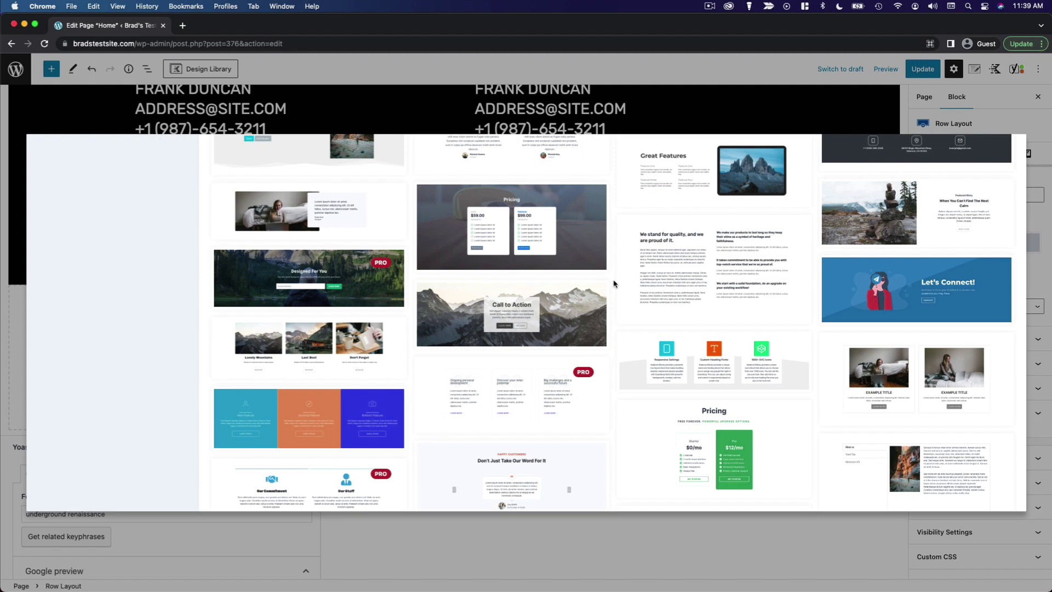
scroll(509, 255, up, 7)
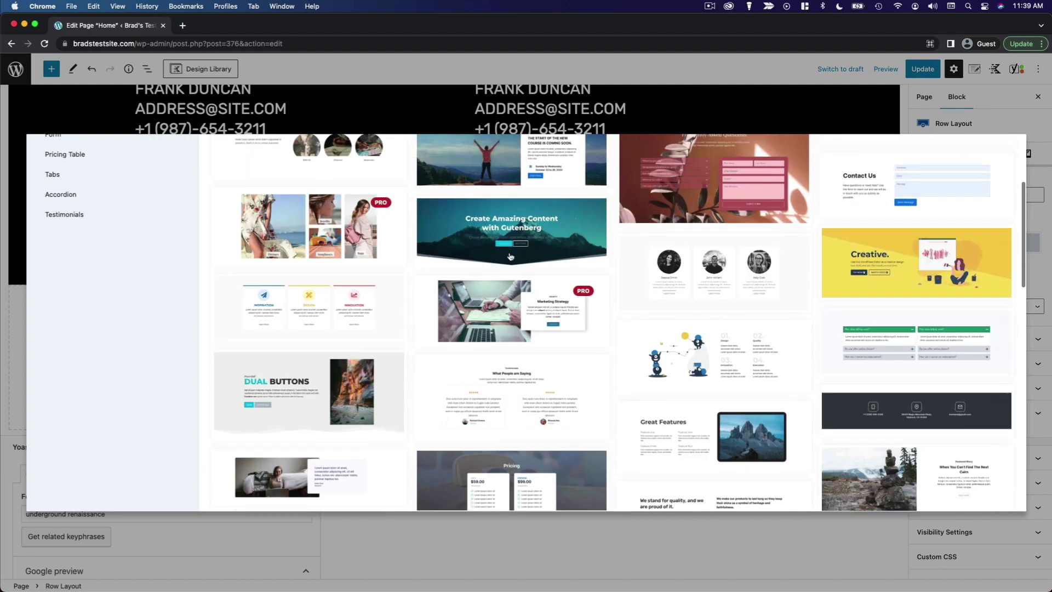
scroll(509, 256, up, 4)
click(495, 157)
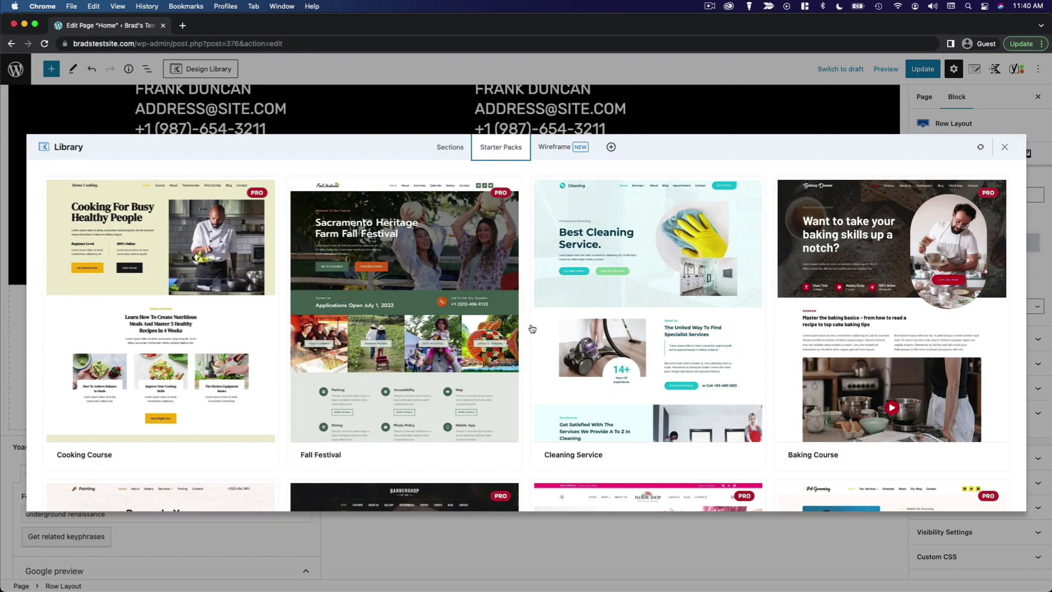
- Scroll through the Starter Packs templates, then switch the library to the Wireframe sections
scroll(529, 329, down, 10)
scroll(531, 328, down, 12)
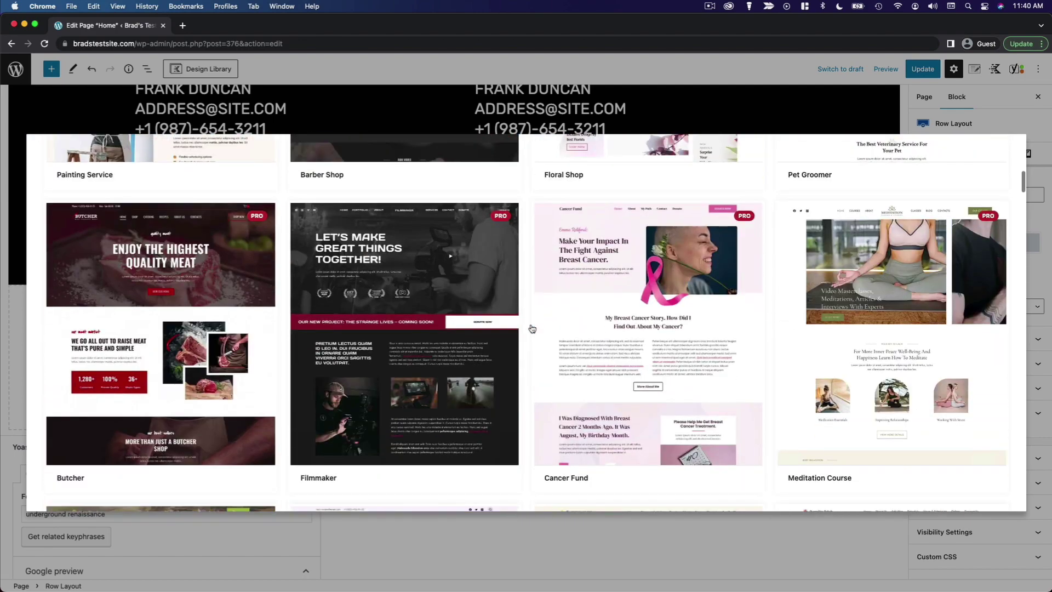
scroll(532, 329, down, 5)
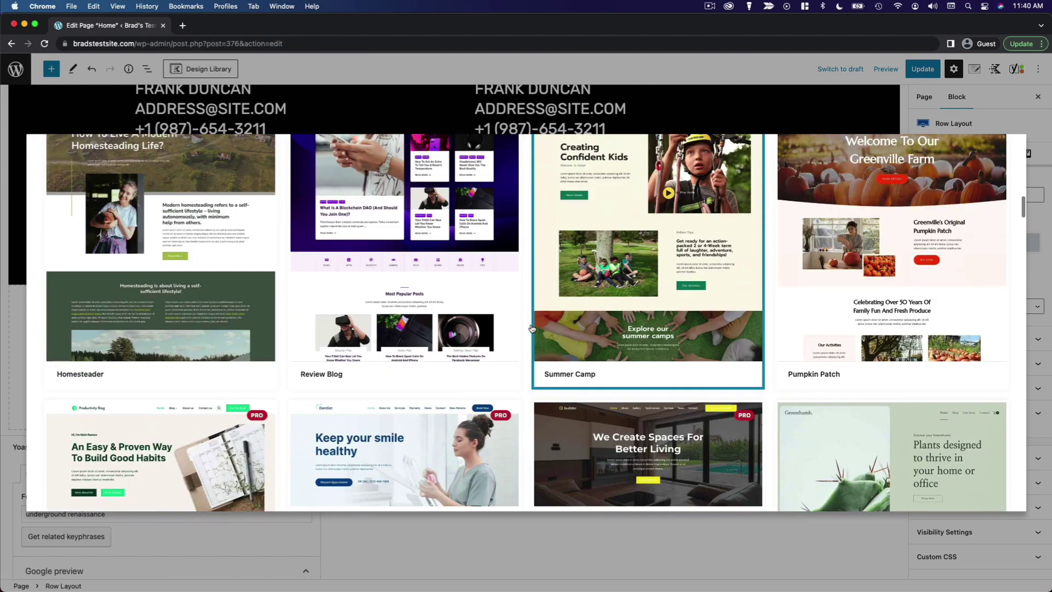
scroll(535, 330, up, 14)
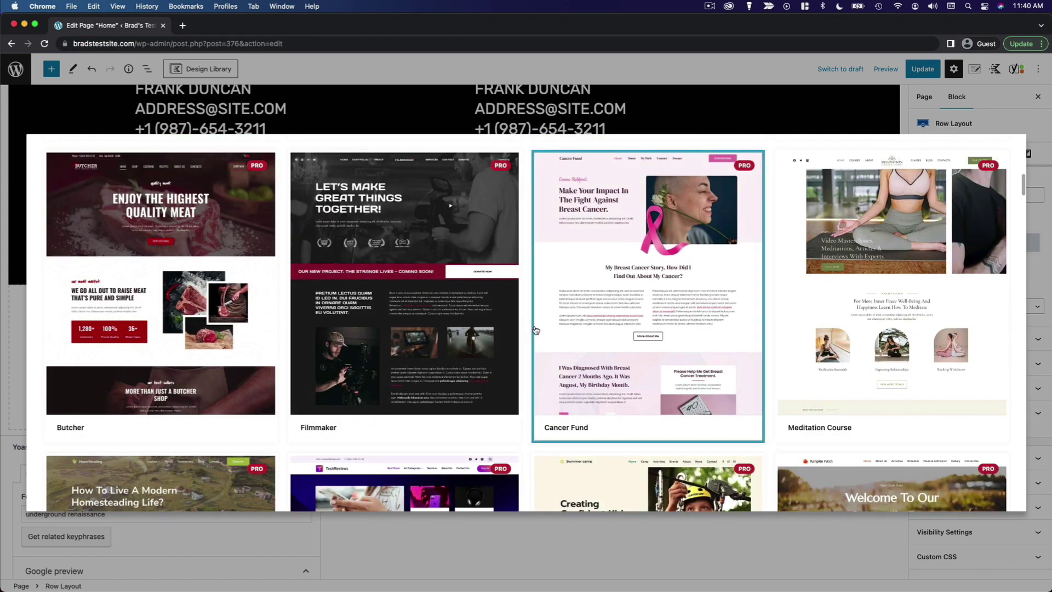
scroll(535, 330, up, 15)
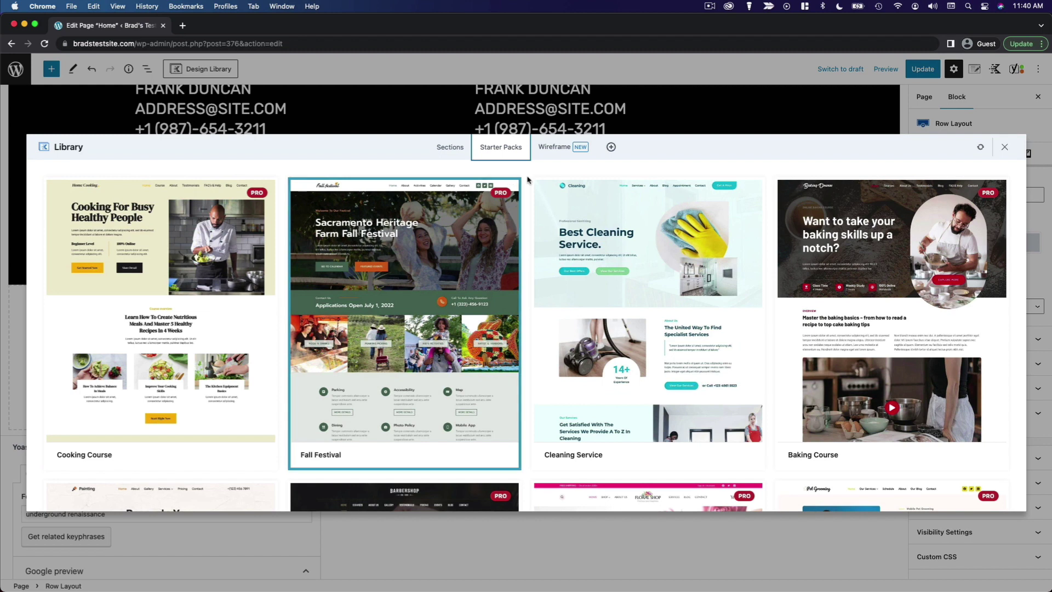
click(555, 147)
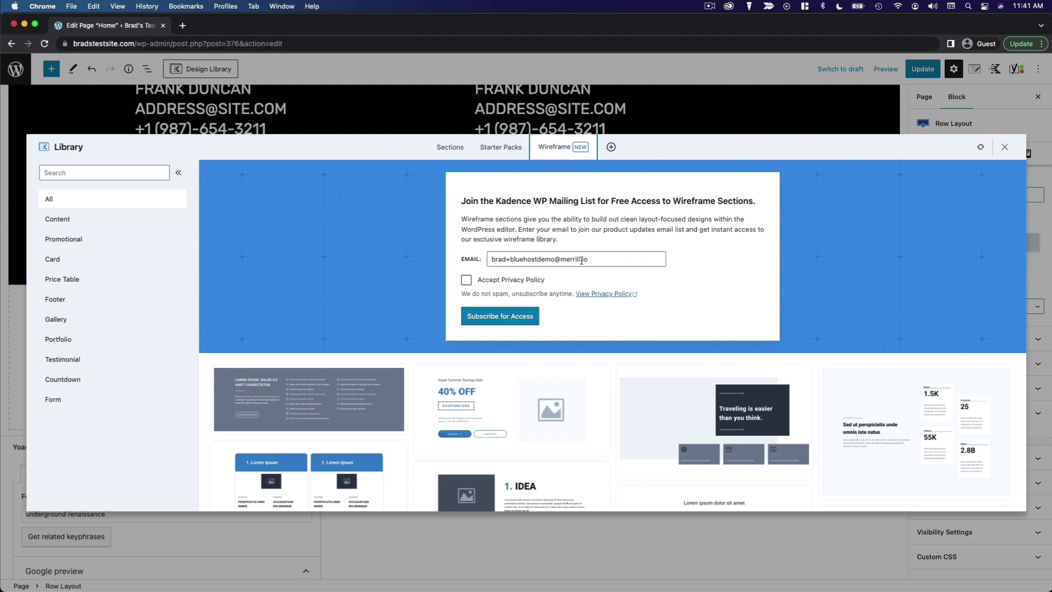
- Accept the privacy policy and subscribe for access to unlock the Wireframe sections
click(466, 283)
click(513, 322)
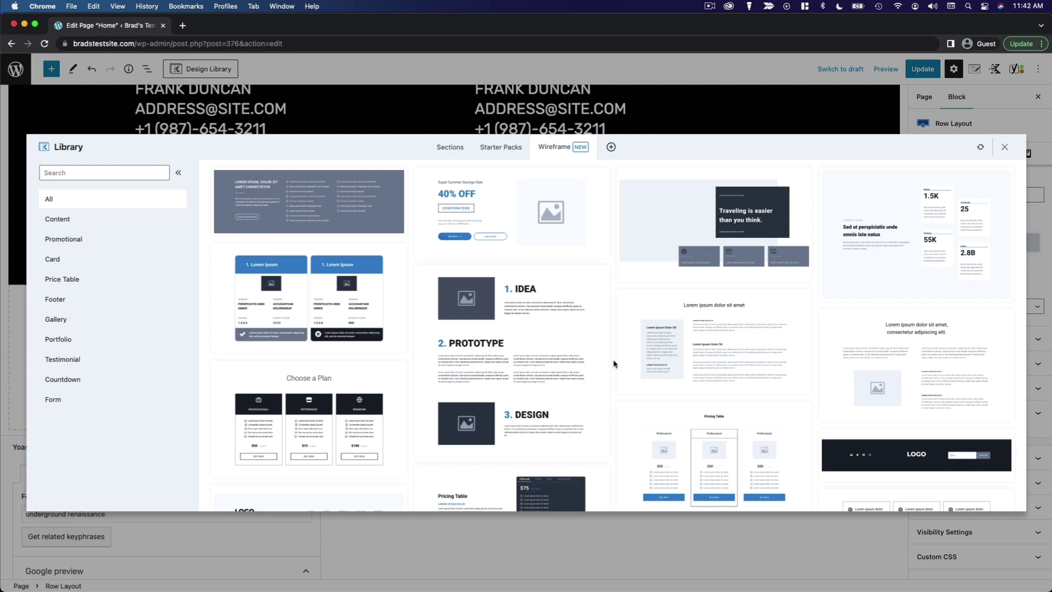
- Scroll the Wireframe grid, then switch to the Sections collection and browse its designs
scroll(670, 360, down, 5)
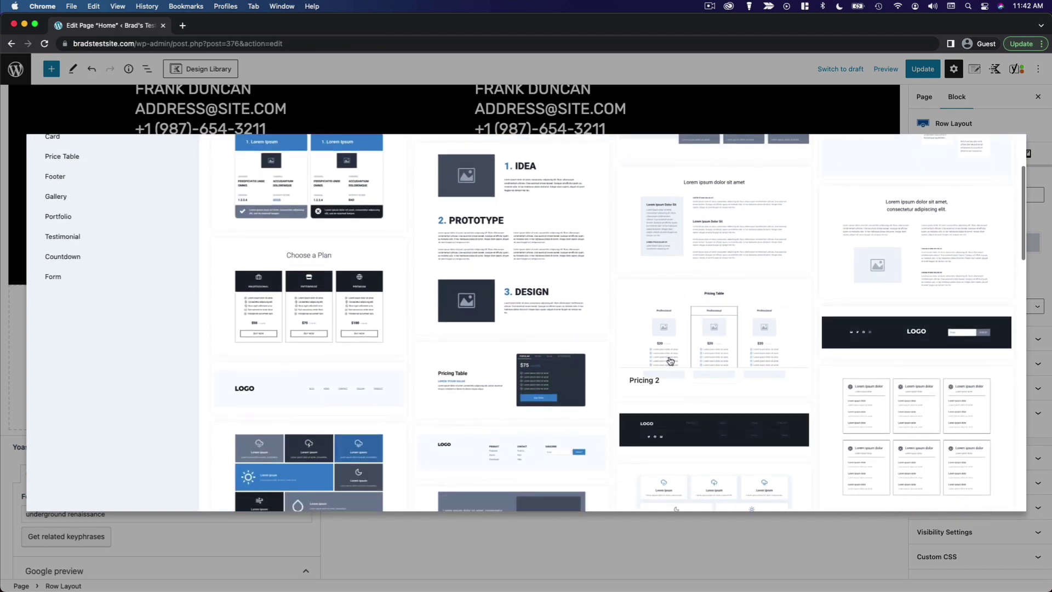
scroll(514, 348, down, 5)
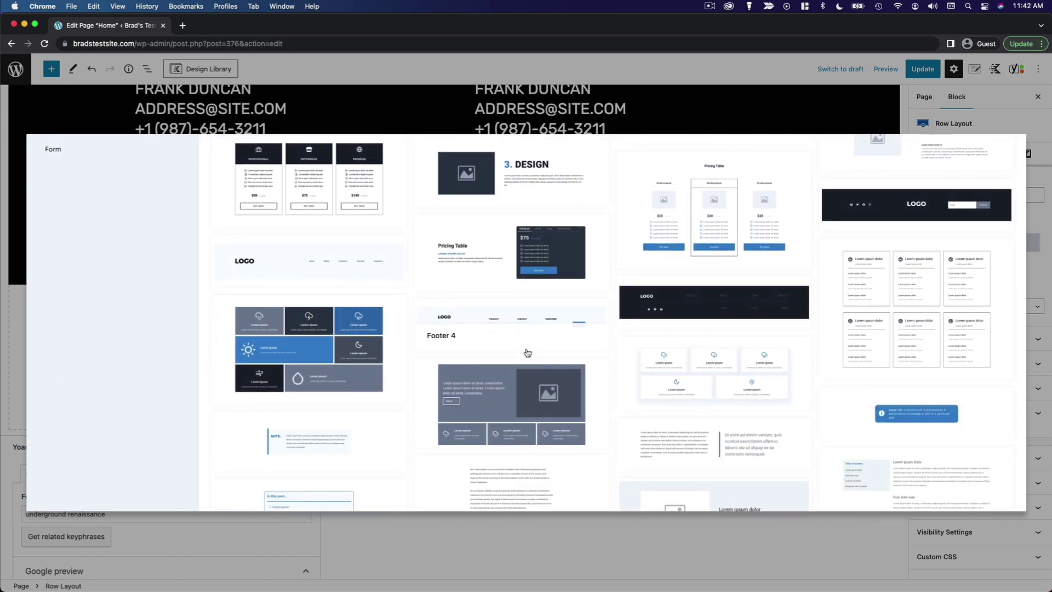
scroll(537, 422, up, 10)
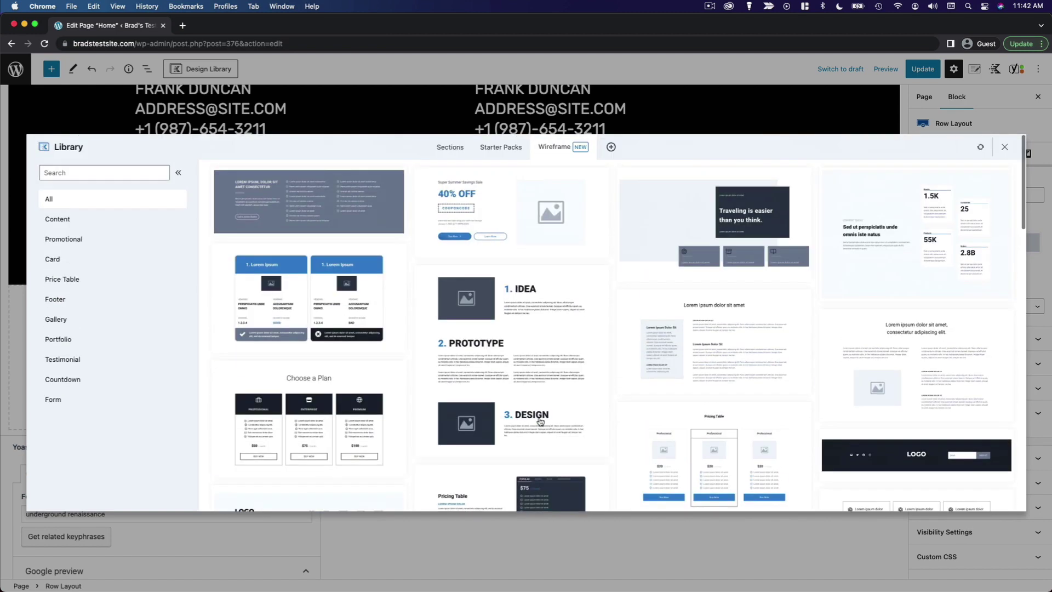
click(459, 150)
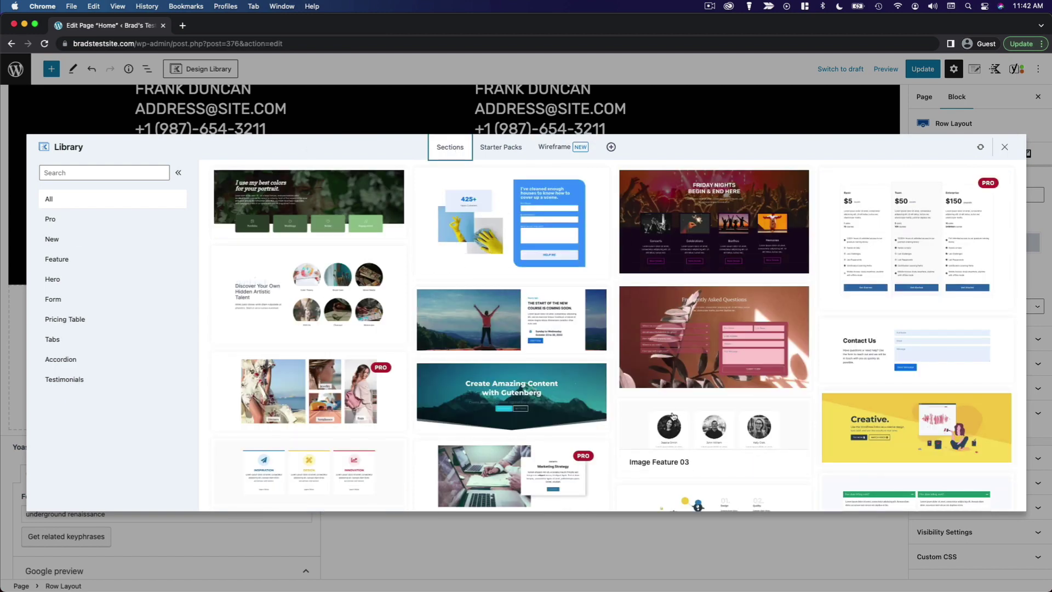
scroll(750, 335, down, 5)
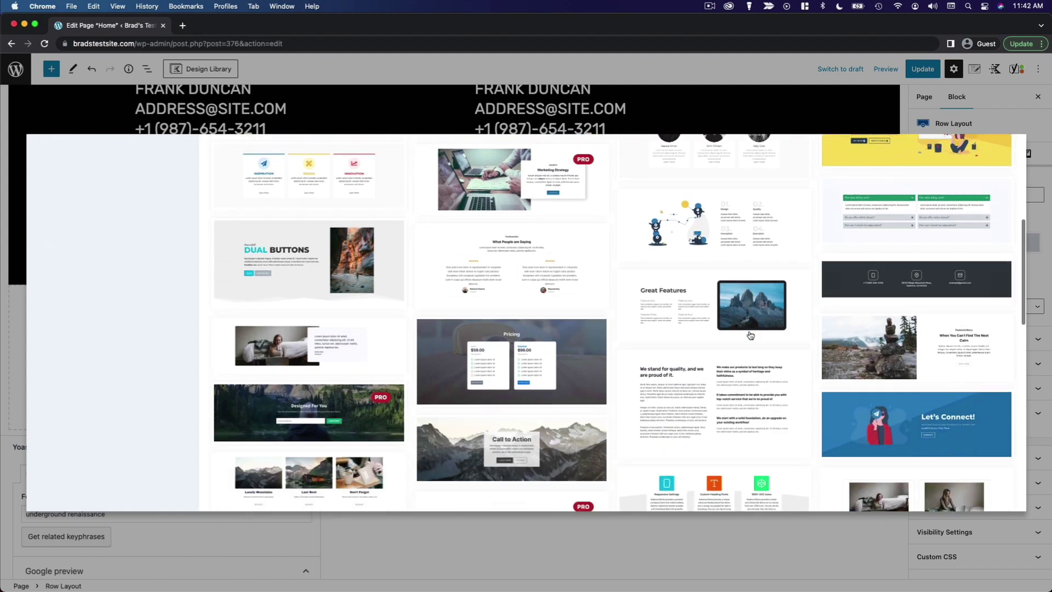
scroll(750, 336, down, 5)
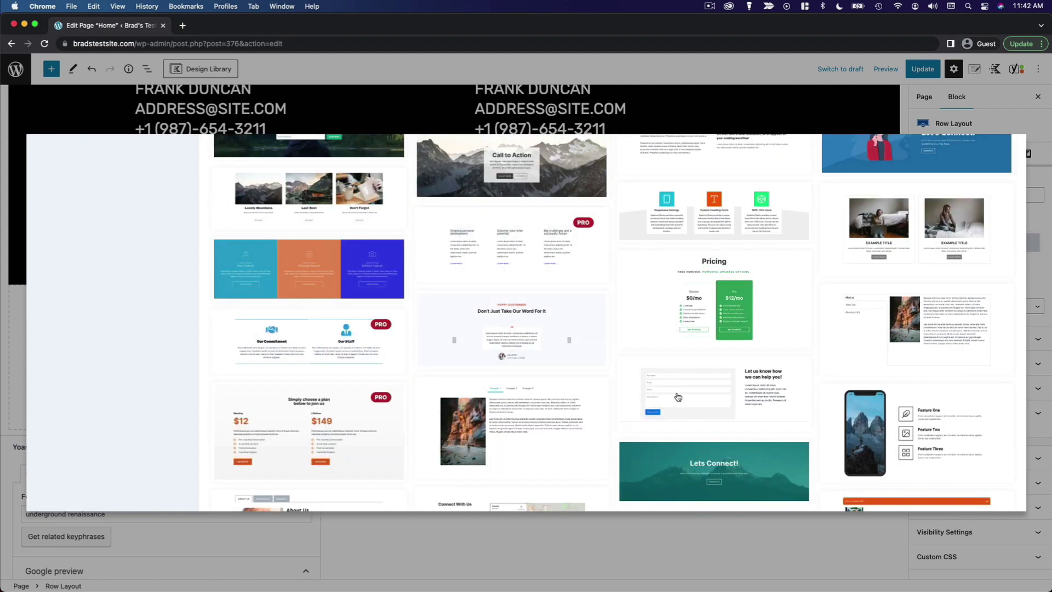
scroll(678, 396, up, 10)
- Return to the Wireframe layouts and scroll through them
click(560, 154)
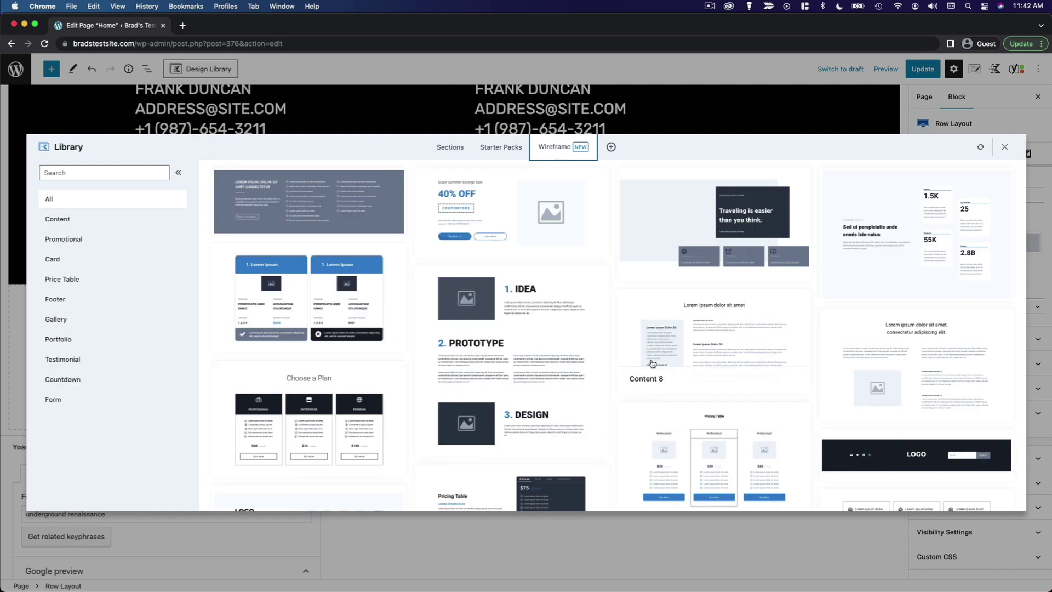
scroll(596, 349, down, 5)
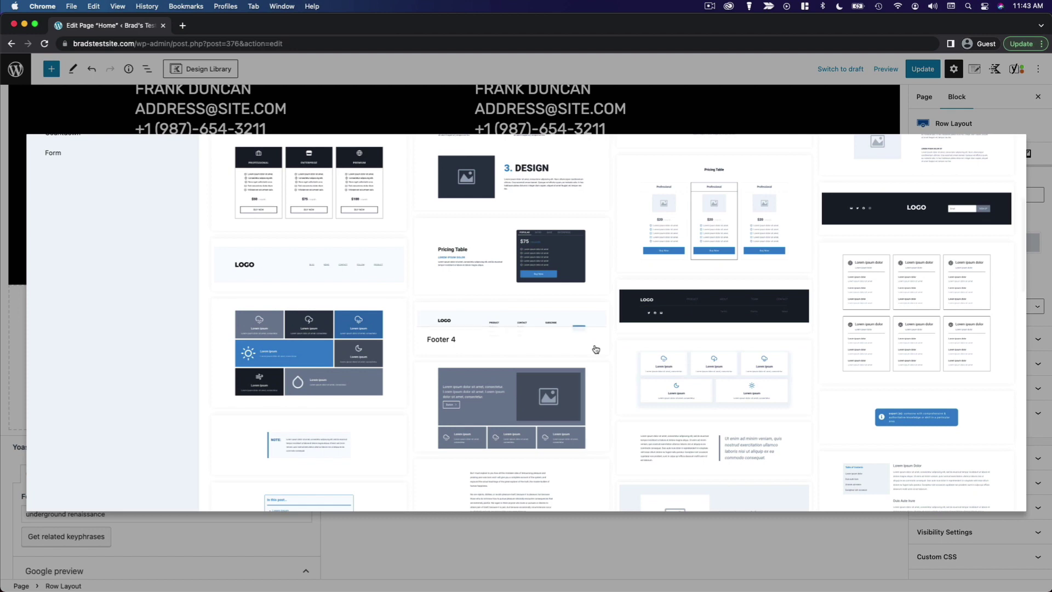
scroll(596, 349, down, 5)
scroll(593, 361, up, 10)
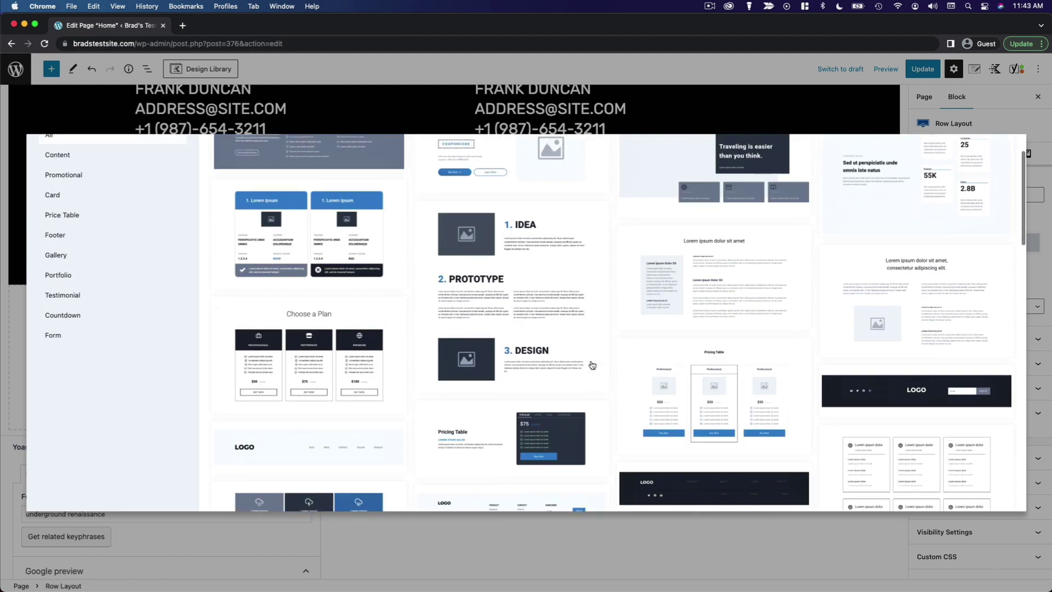
scroll(696, 405, down, 1)
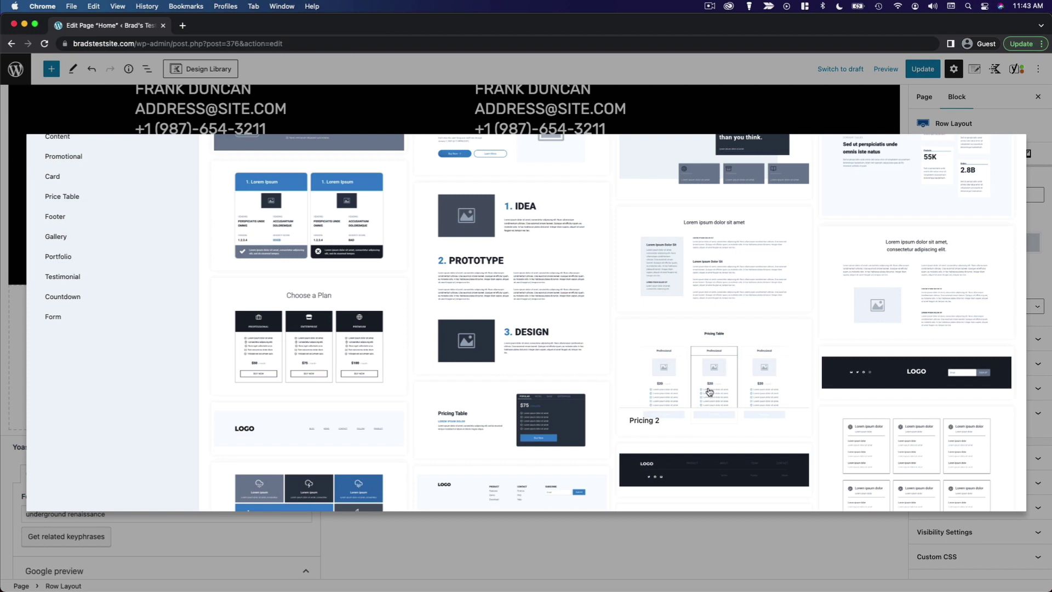
scroll(709, 392, up, 5)
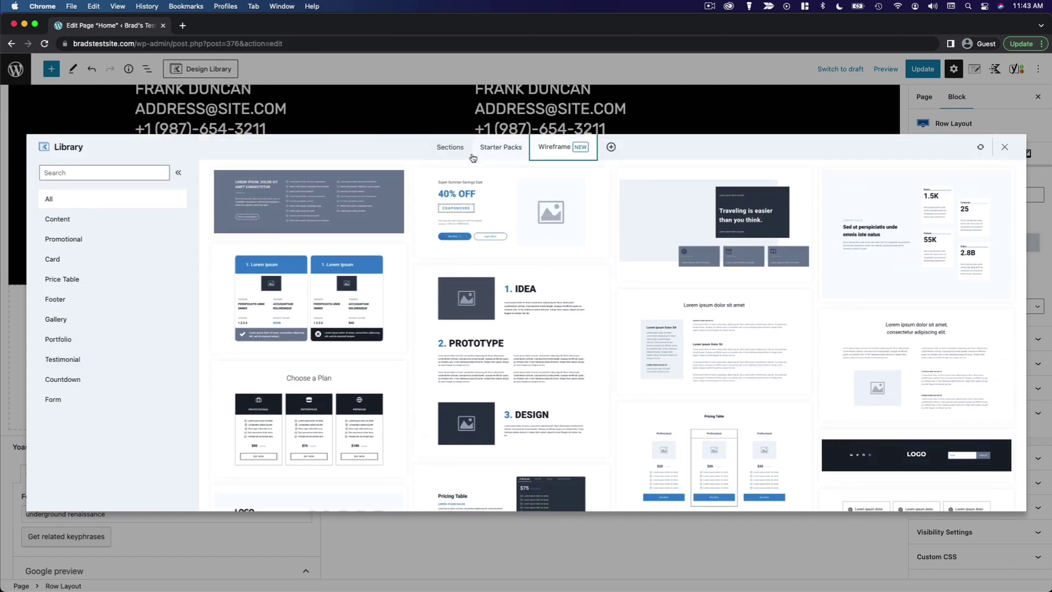
- Switch back to the Sections collection and scroll through its prebuilt designs
click(451, 148)
scroll(625, 357, down, 3)
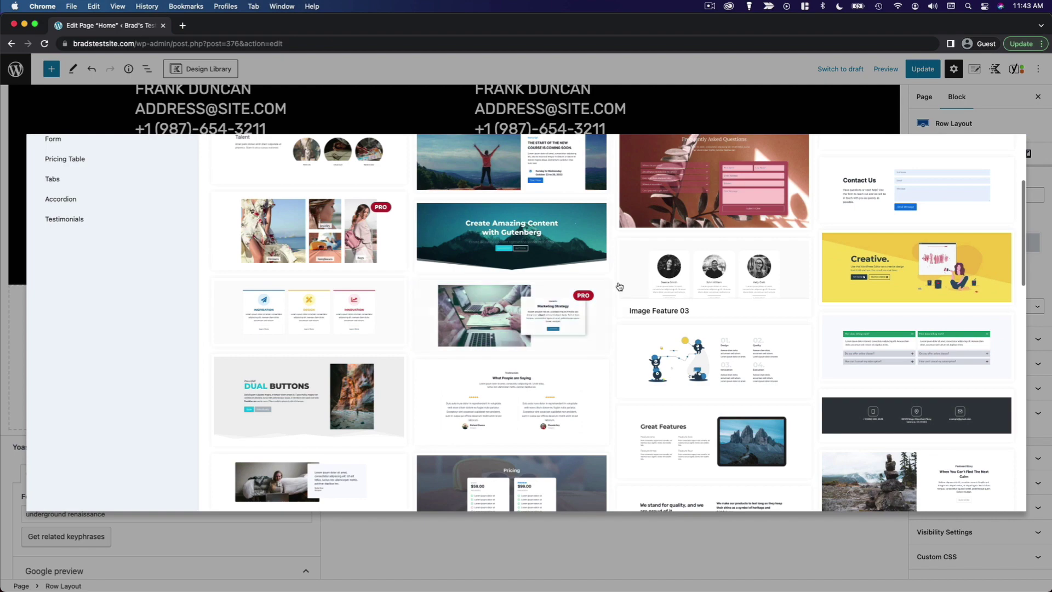
scroll(630, 312, up, 2)
scroll(634, 327, down, 10)
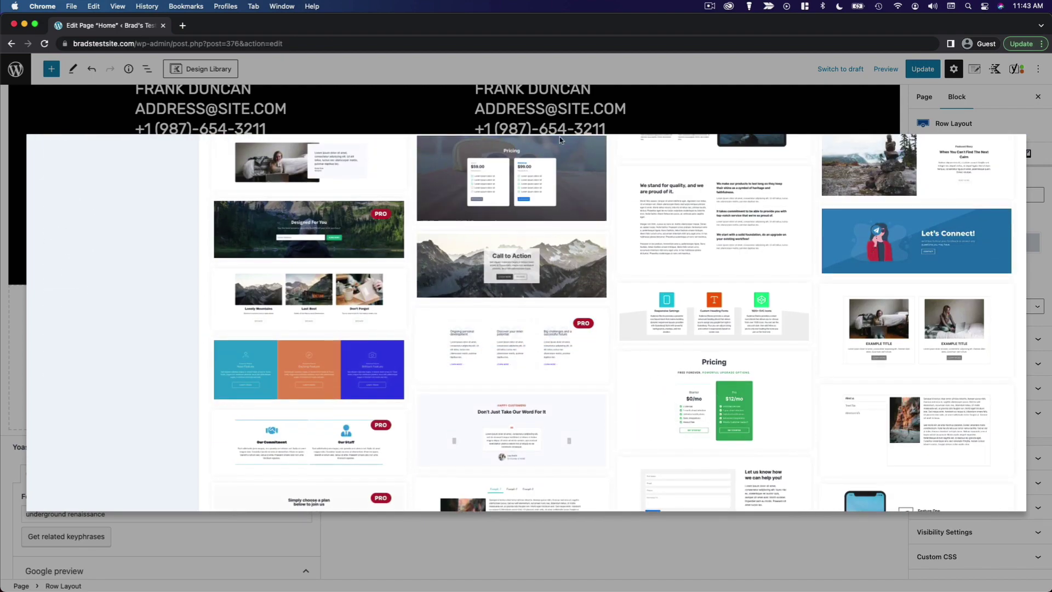
scroll(560, 148, up, 10)
- Show the Wireframe layouts again, scroll far down the grid, then finish on Sections
click(563, 153)
scroll(657, 389, down, 5)
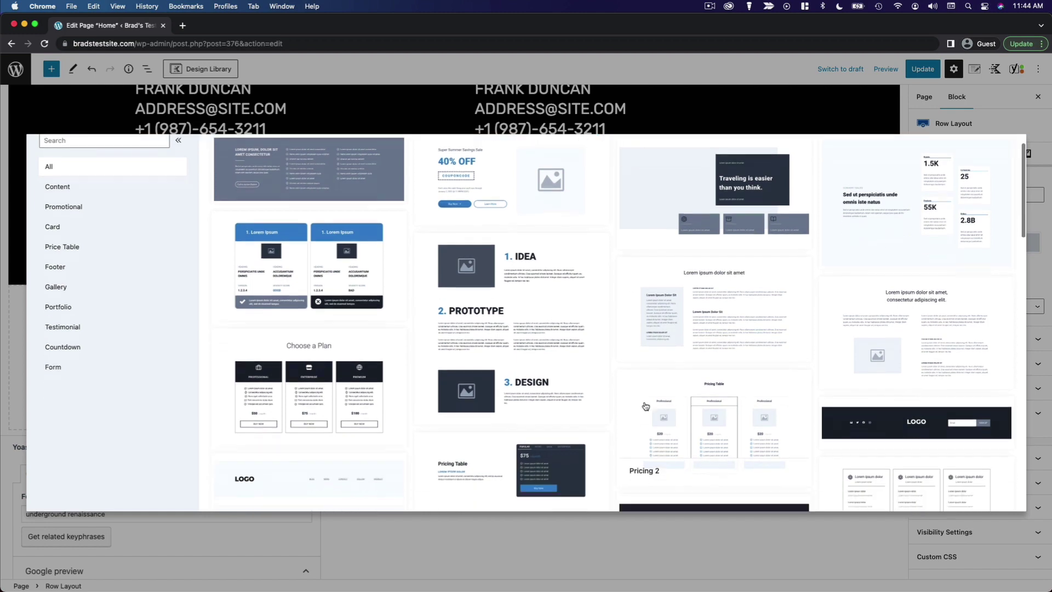
scroll(644, 404, down, 4)
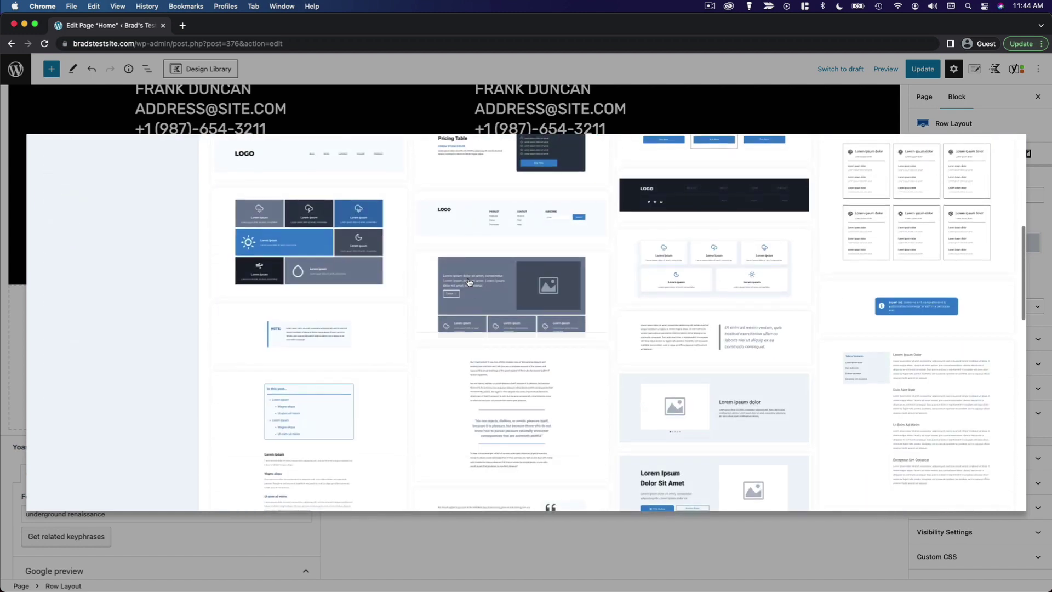
scroll(519, 318, down, 3)
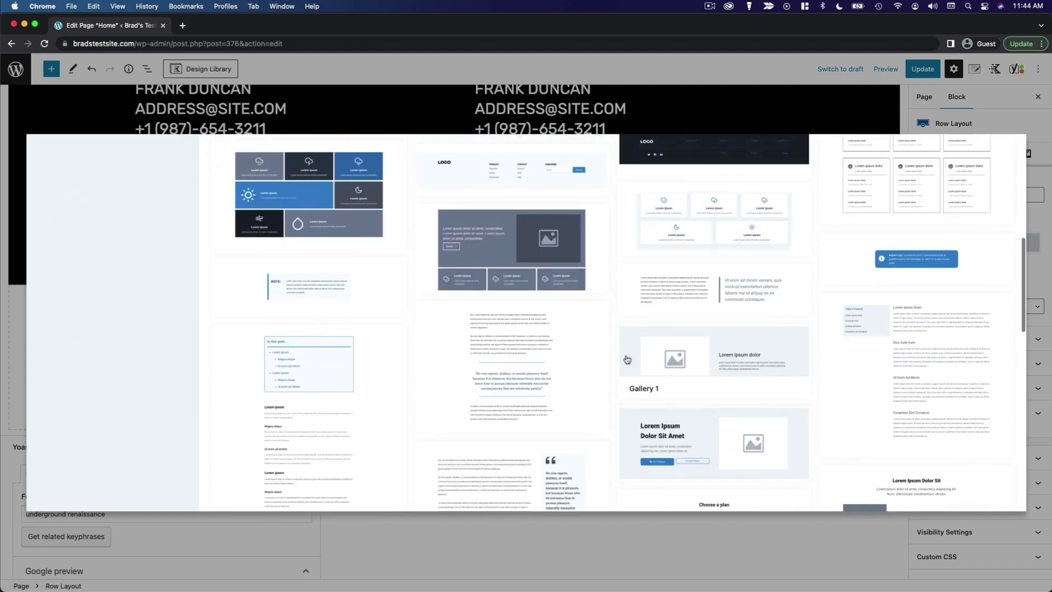
scroll(626, 359, down, 3)
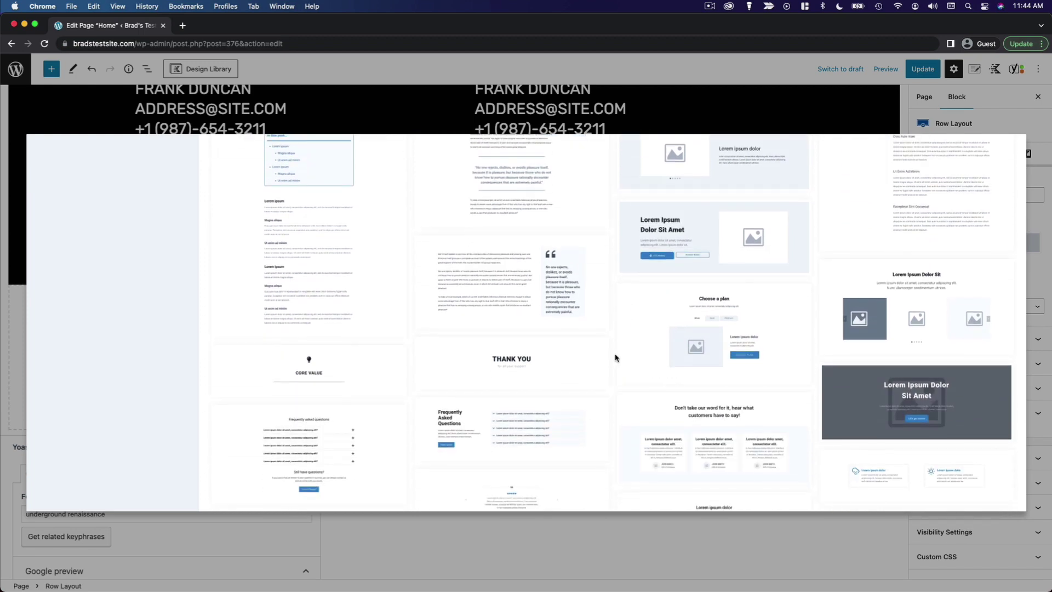
scroll(616, 358, down, 2)
scroll(615, 357, down, 2)
scroll(616, 357, down, 3)
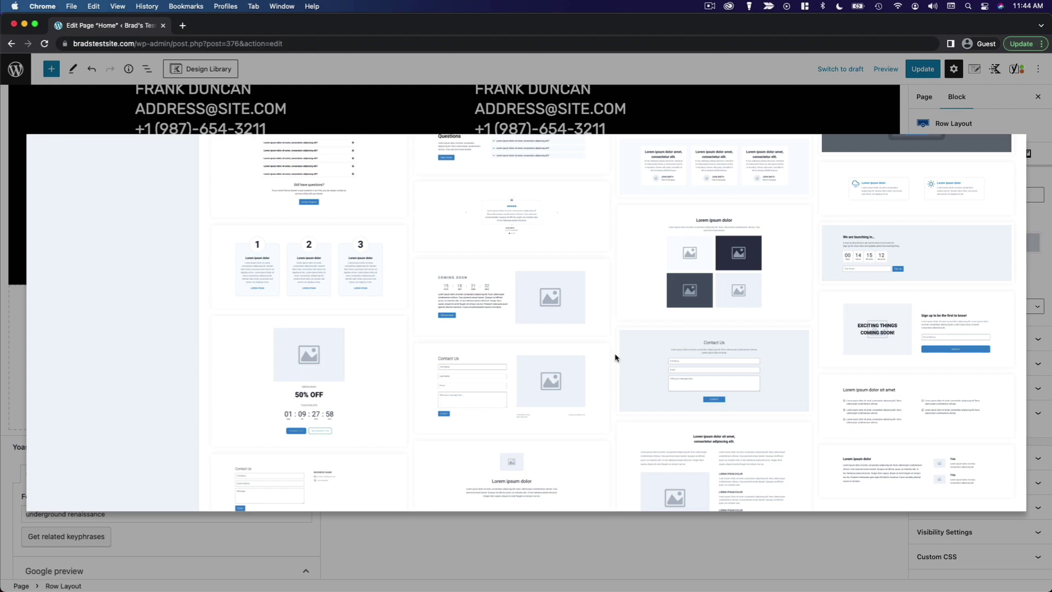
scroll(615, 358, down, 5)
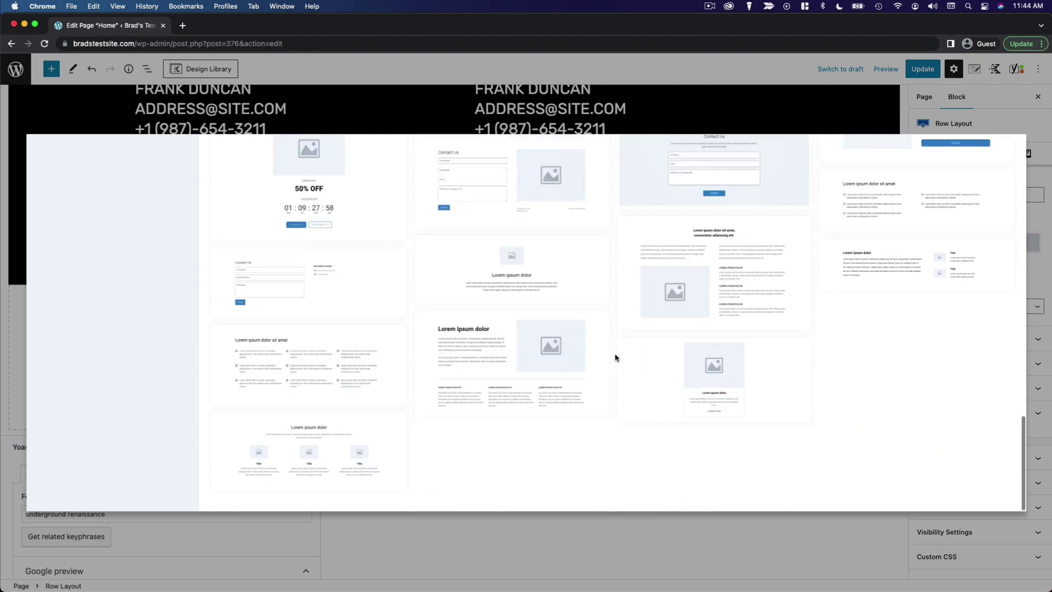
scroll(615, 357, up, 15)
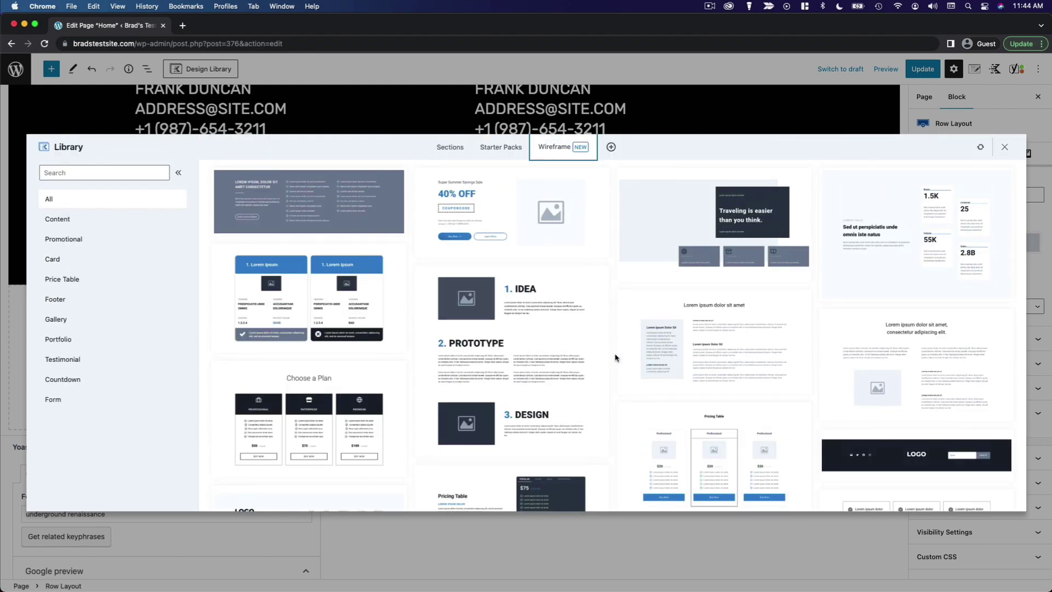
click(457, 145)
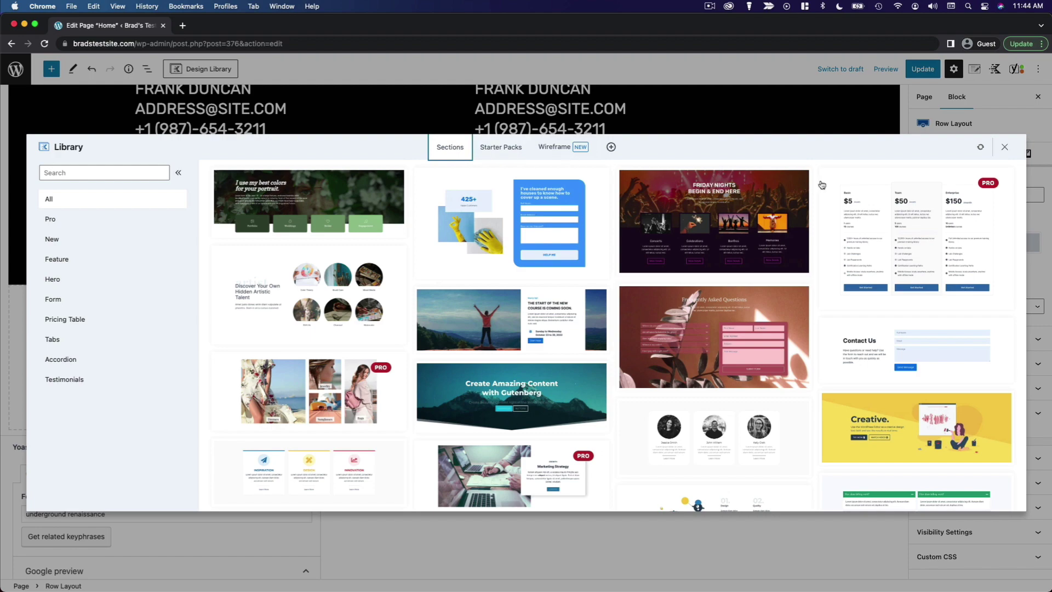
- Close the Kadence Design Library and scroll up to the UNDERGROUND RENAISSANCE hero
click(1004, 147)
scroll(763, 570, up, 15)
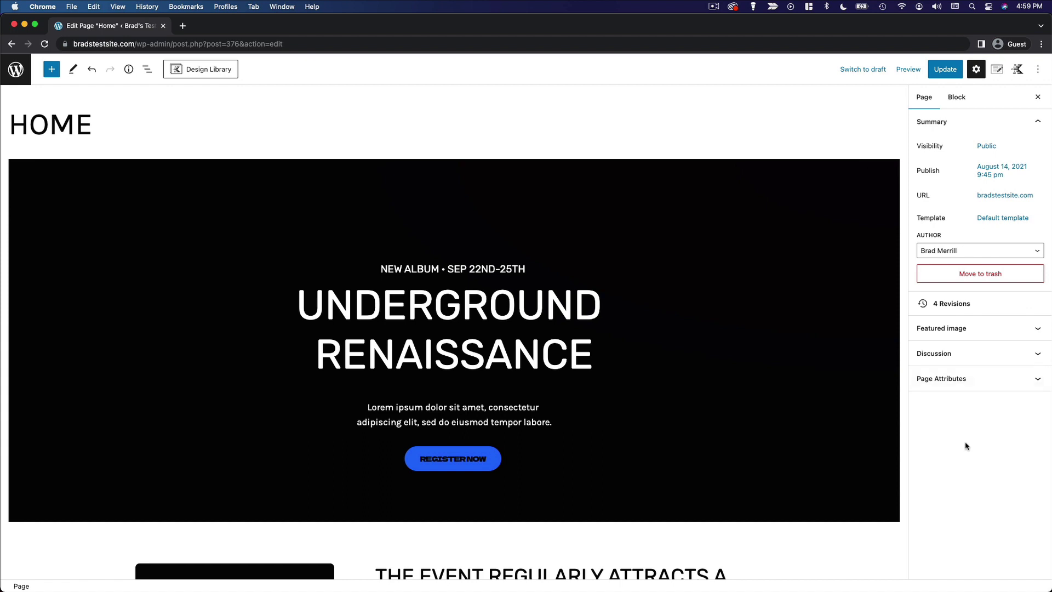
- Open the Kadence Page Settings sidebar for the Home page from the top toolbar
click(997, 74)
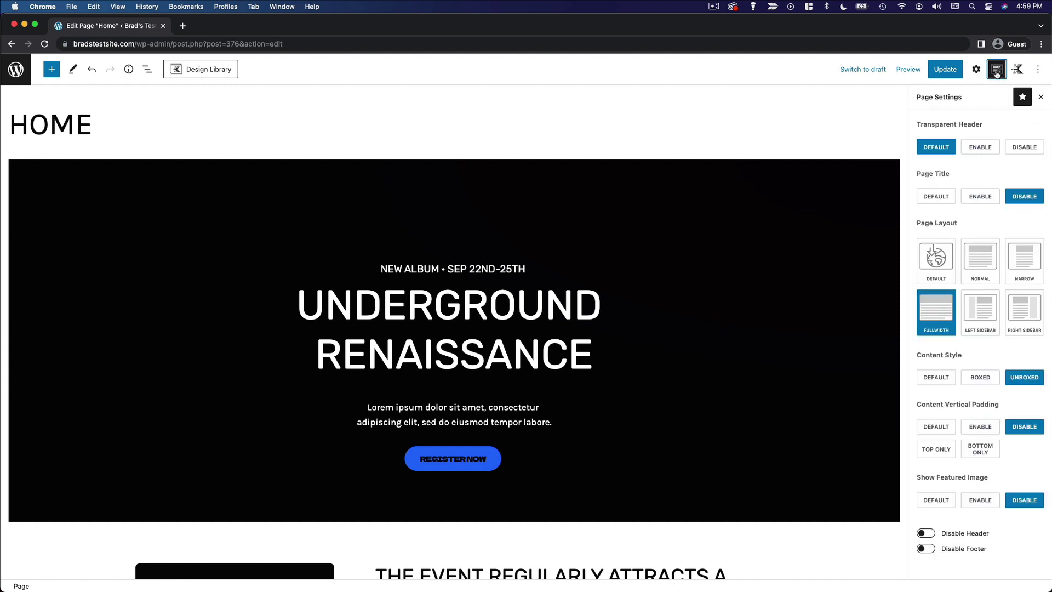